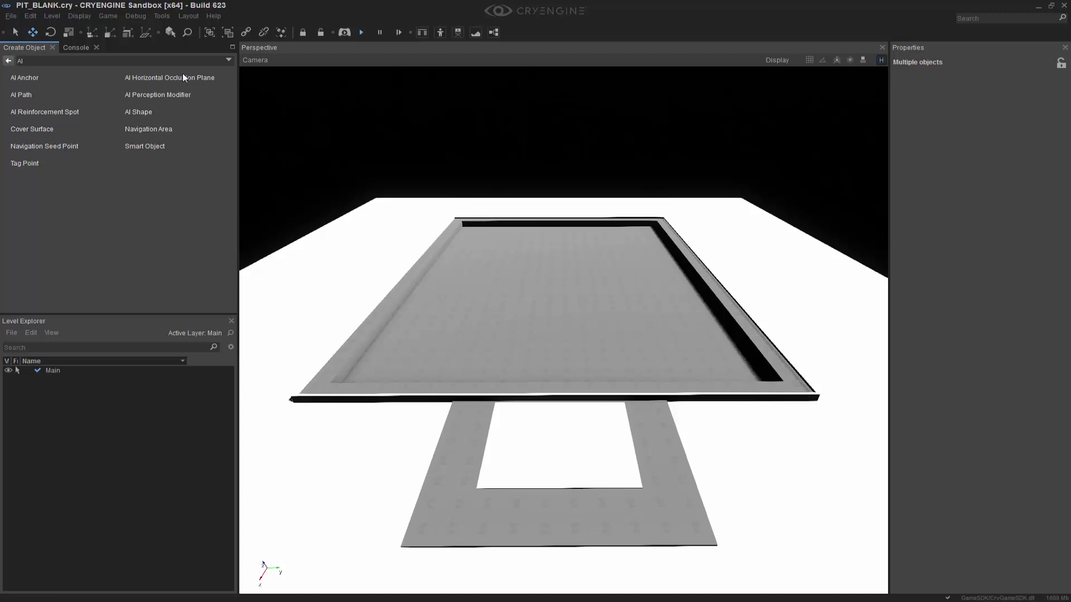
- Choose the AI Tag Point object and turn on snapping to geometry
{"action": "left_click", "coordinate": [8, 61]}
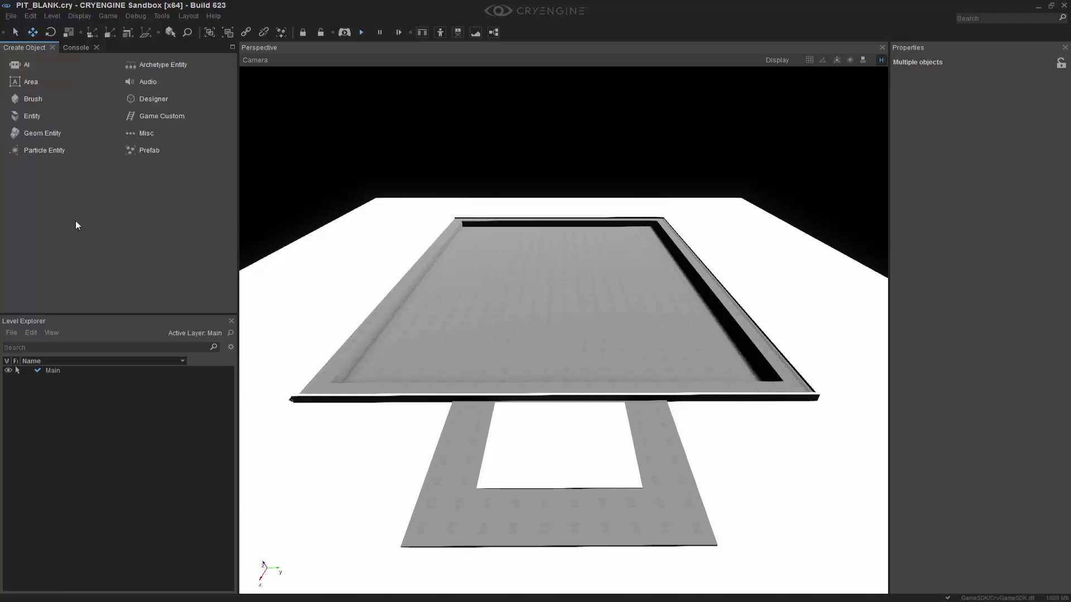
{"action": "left_click", "coordinate": [28, 64]}
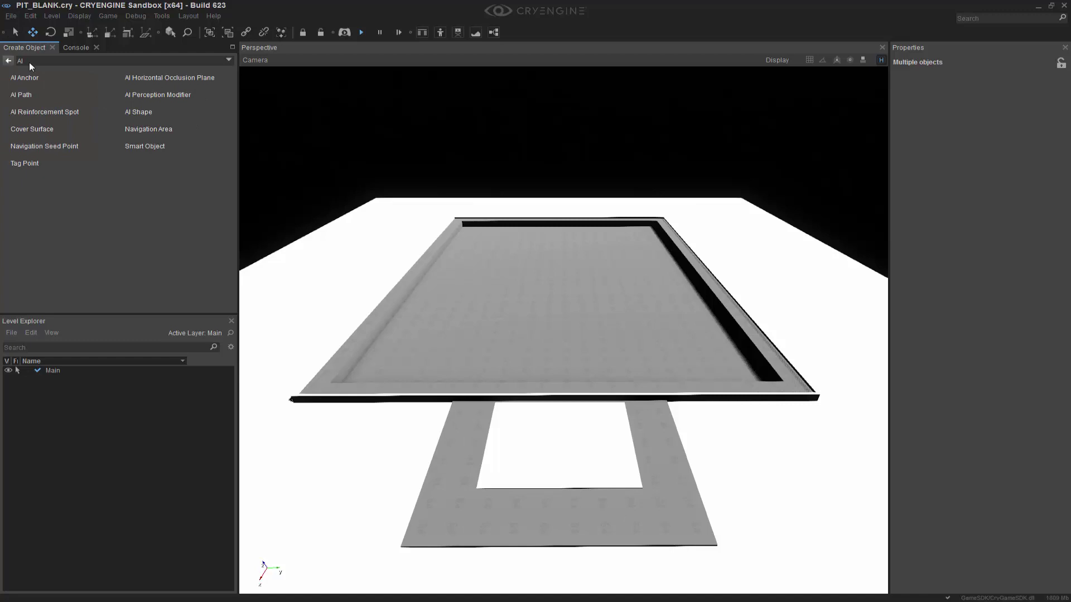
{"action": "left_click", "coordinate": [20, 165]}
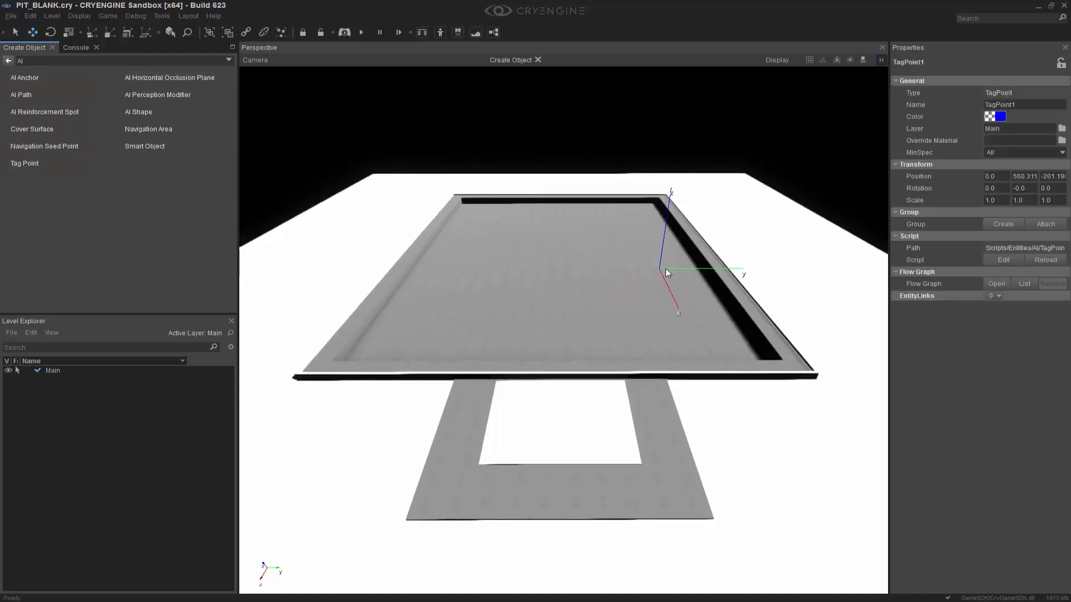
{"action": "left_click", "coordinate": [863, 60]}
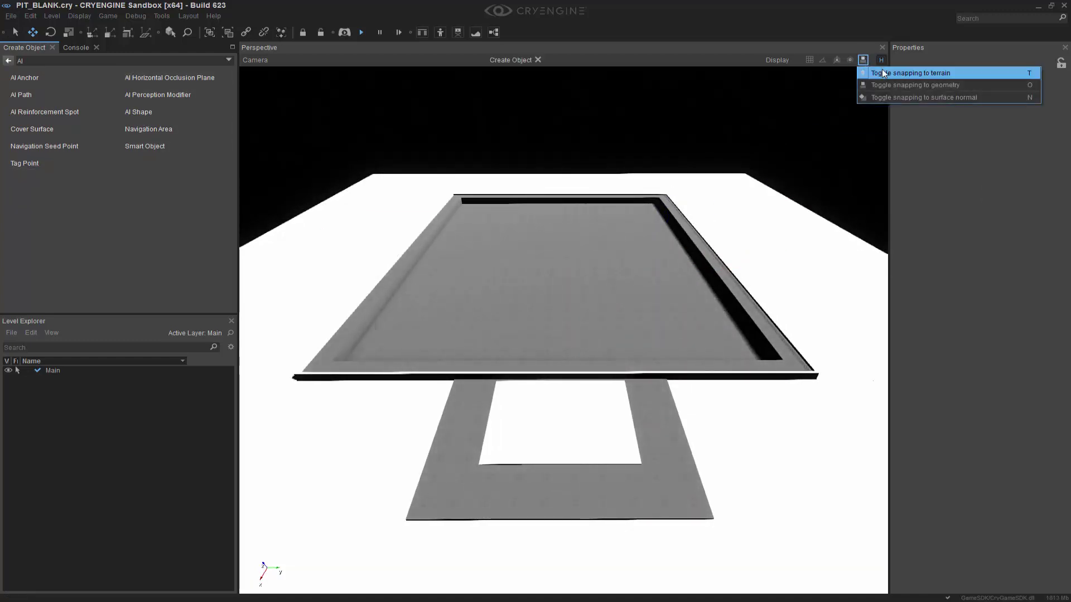
{"action": "left_click", "coordinate": [892, 85]}
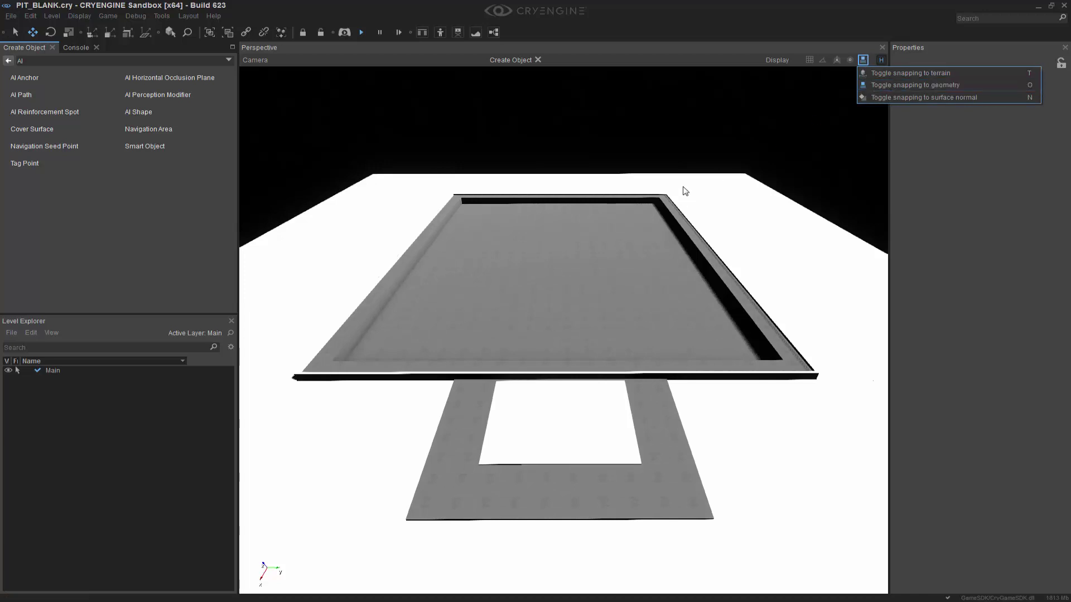
- Place tag point TagPoint2 on the pit platform floor near its centre
{"action": "left_click", "coordinate": [533, 174]}
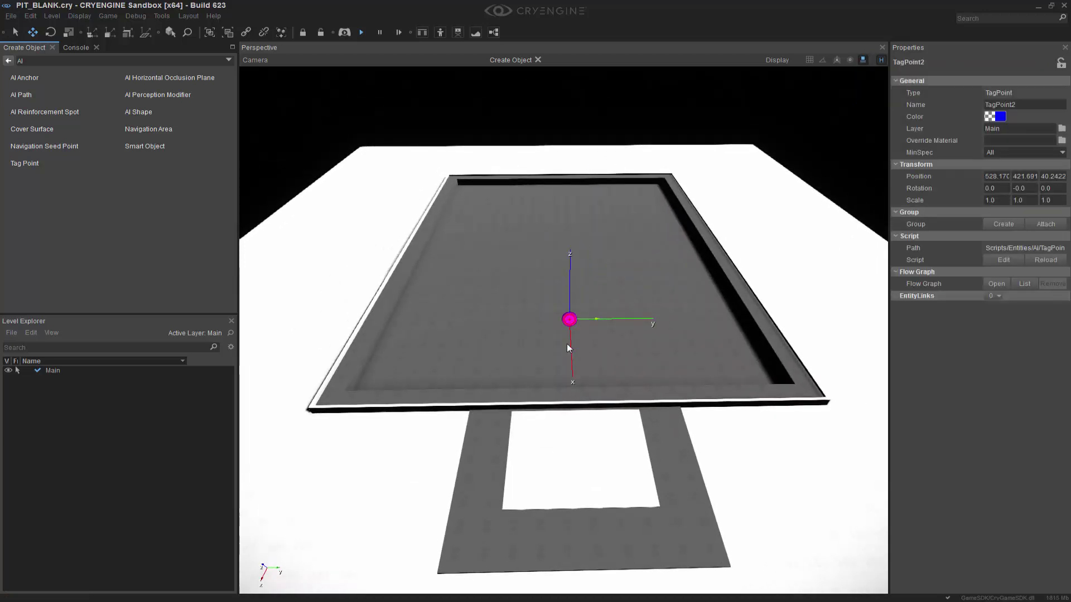
{"action": "left_click", "coordinate": [572, 344]}
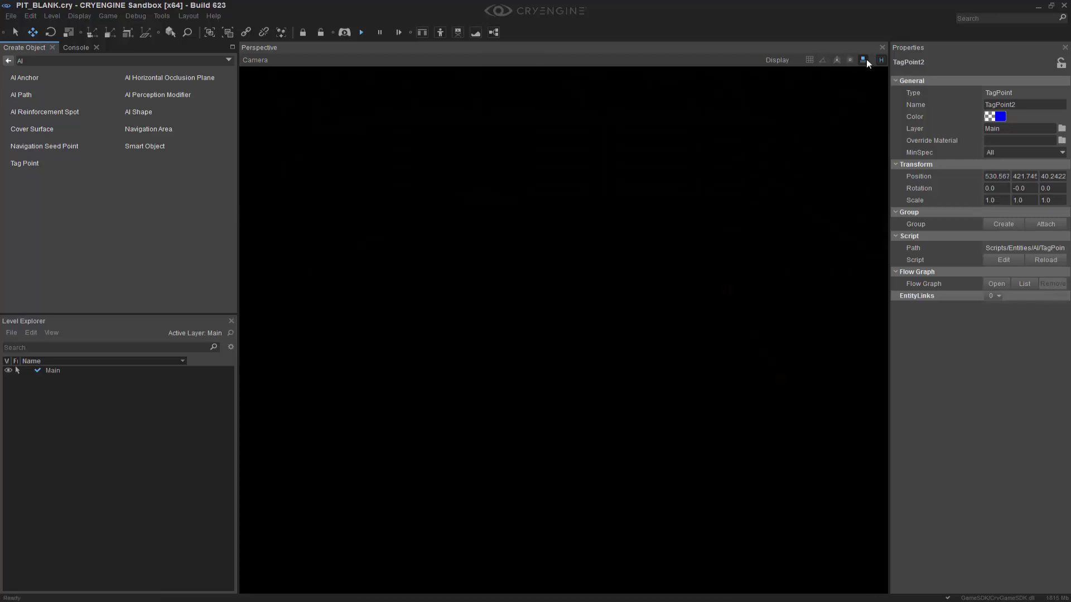
{"action": "left_click", "coordinate": [863, 60]}
- Turn geometry snapping off, lift the tag point slightly along Z, and rename it AUDIO_TAG
{"action": "left_click", "coordinate": [882, 85]}
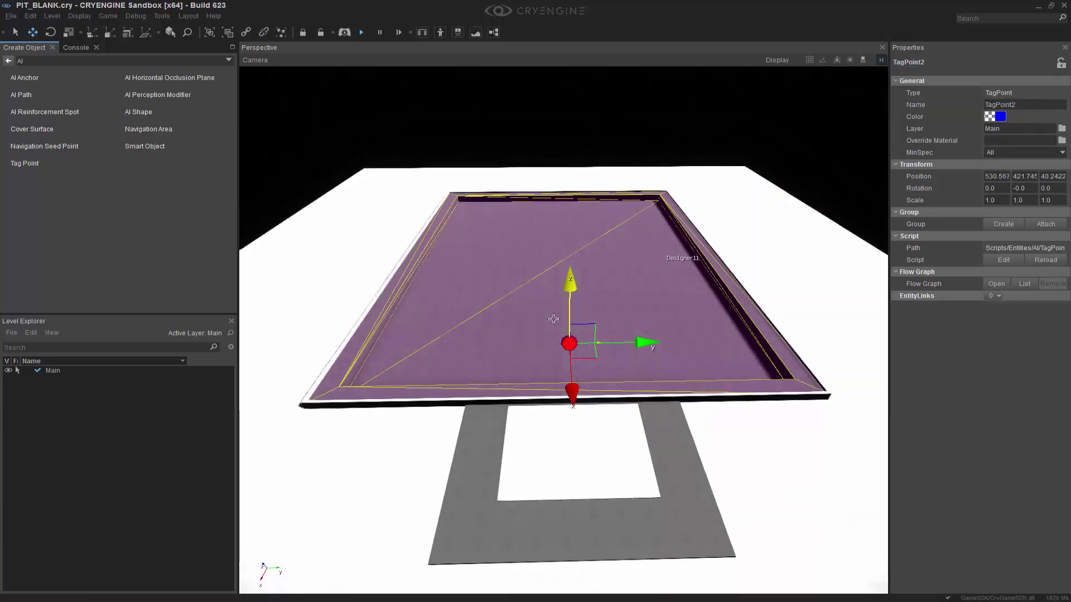
{"action": "left_click_drag", "start_coordinate": [573, 305], "coordinate": [574, 272]}
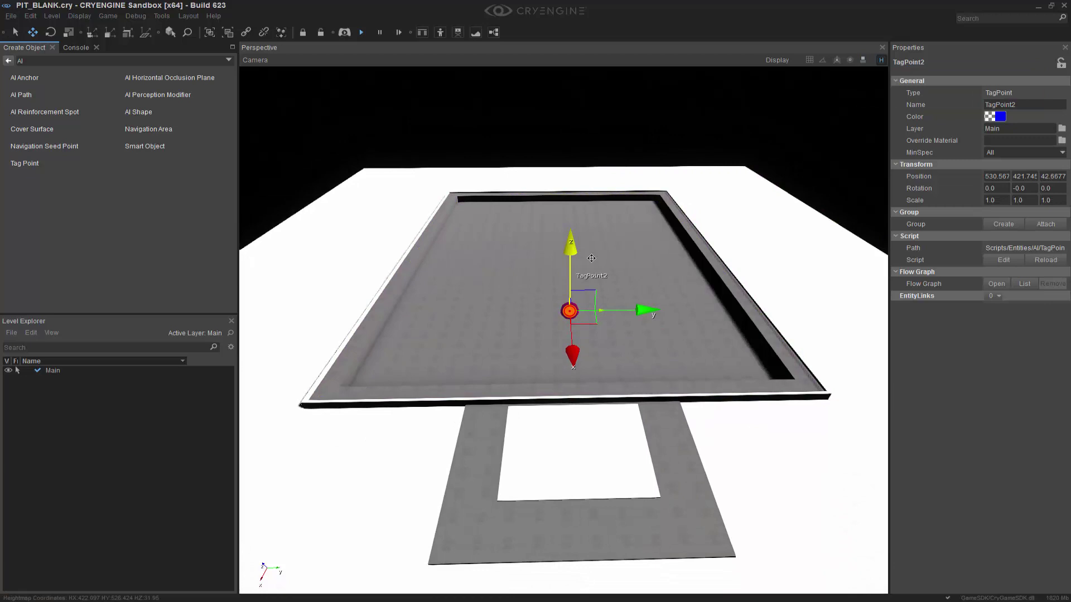
{"action": "double_click", "coordinate": [1036, 101]}
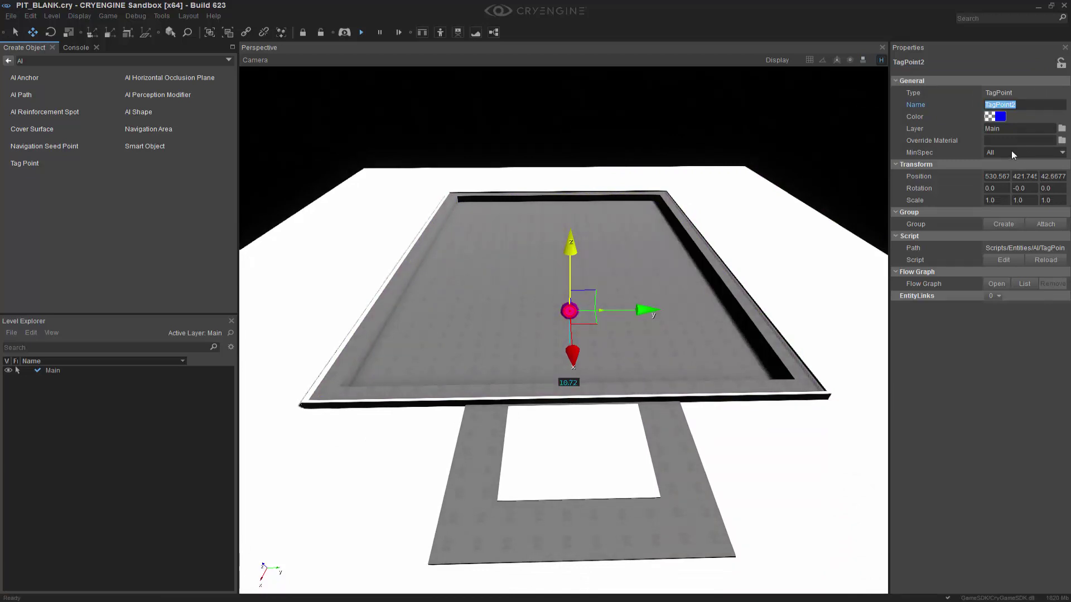
{"action": "type", "text": "AUDIO_TAG"}
{"action": "key", "text": "Return"}
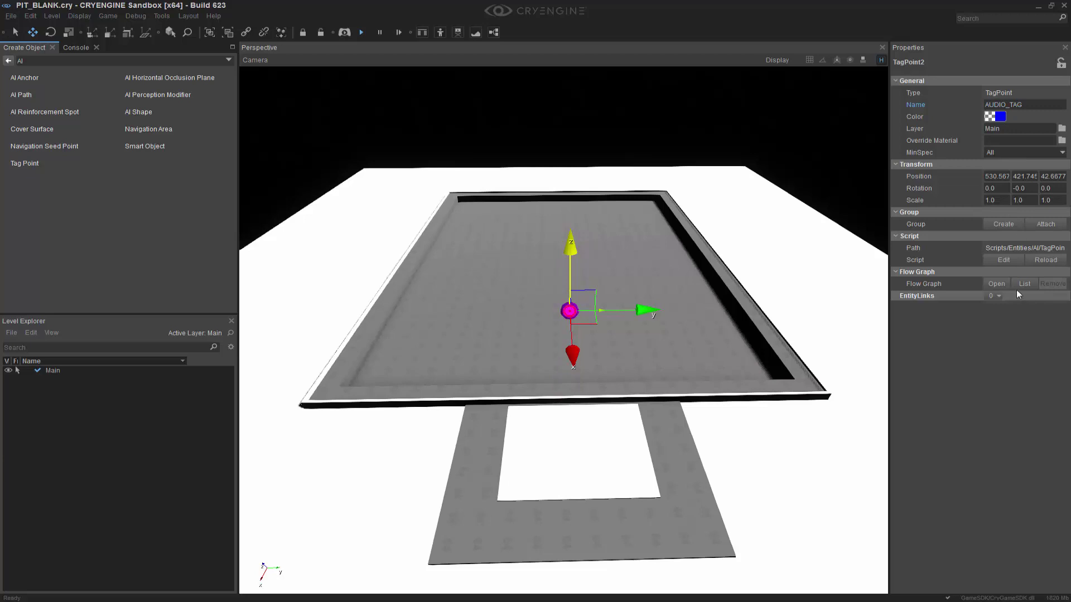
- Create a flow graph for AUDIO_TAG under the new group AUDIO_FG
{"action": "right_click", "coordinate": [565, 313]}
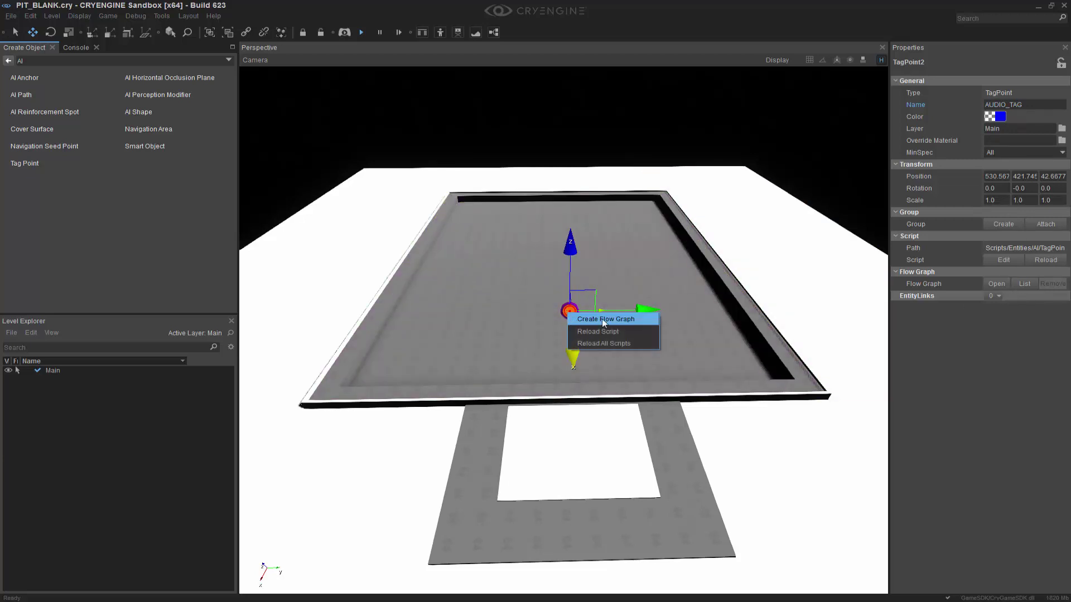
{"action": "left_click", "coordinate": [601, 319]}
{"action": "type", "text": "A"}
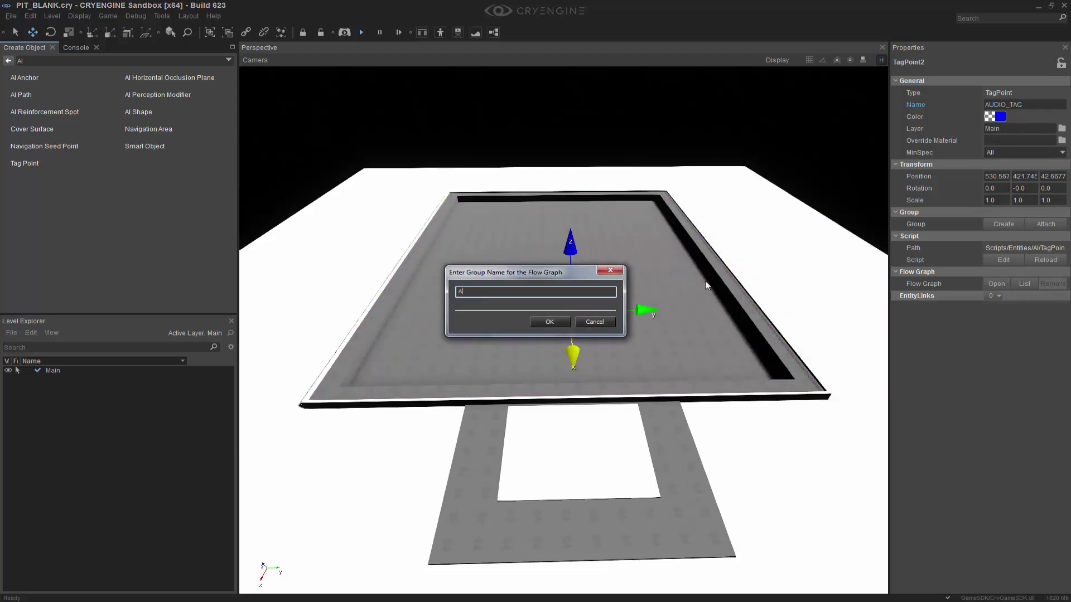
{"action": "type", "text": "UDIO_FG"}
{"action": "left_click", "coordinate": [550, 322]}
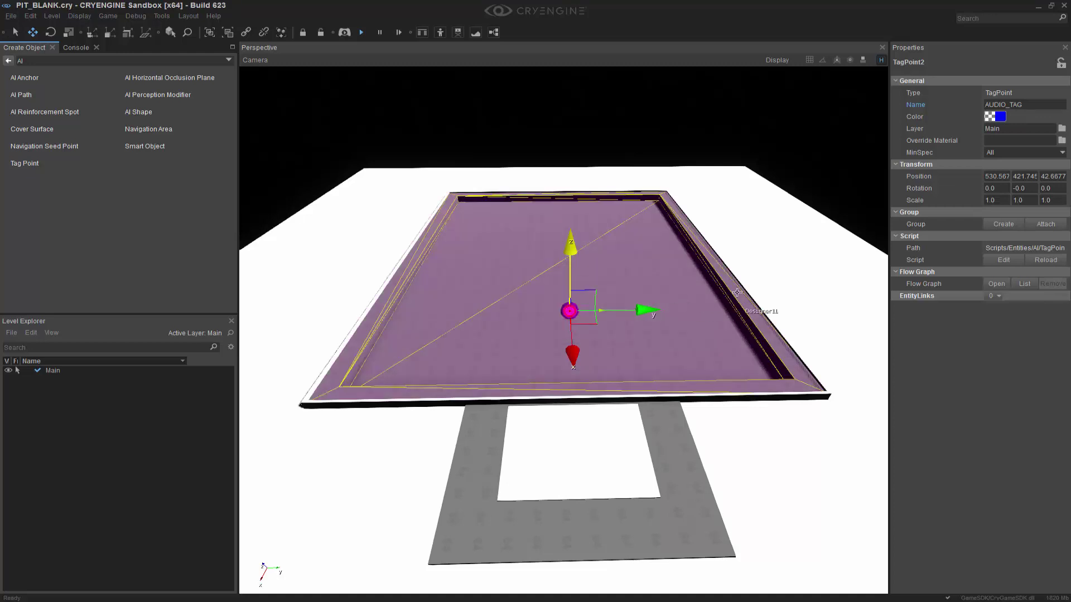
{"action": "right_click_drag", "start_coordinate": [734, 279], "coordinate": [735, 279]}
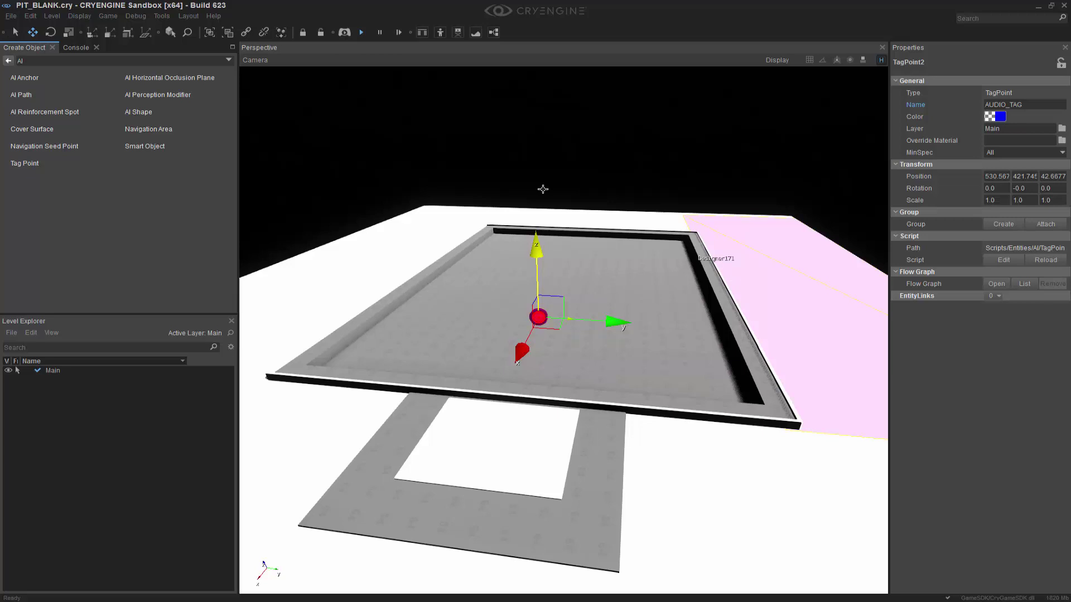
- Open Track View and create a new sequence named TRACK_TRACKVIEW
{"action": "left_click", "coordinate": [164, 16]}
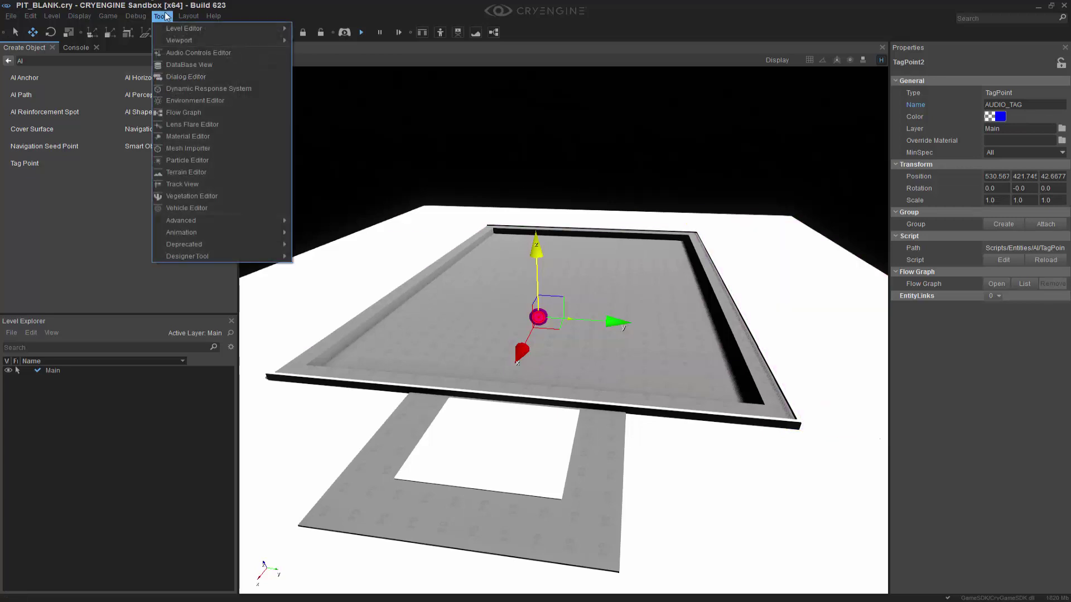
{"action": "left_click", "coordinate": [207, 185]}
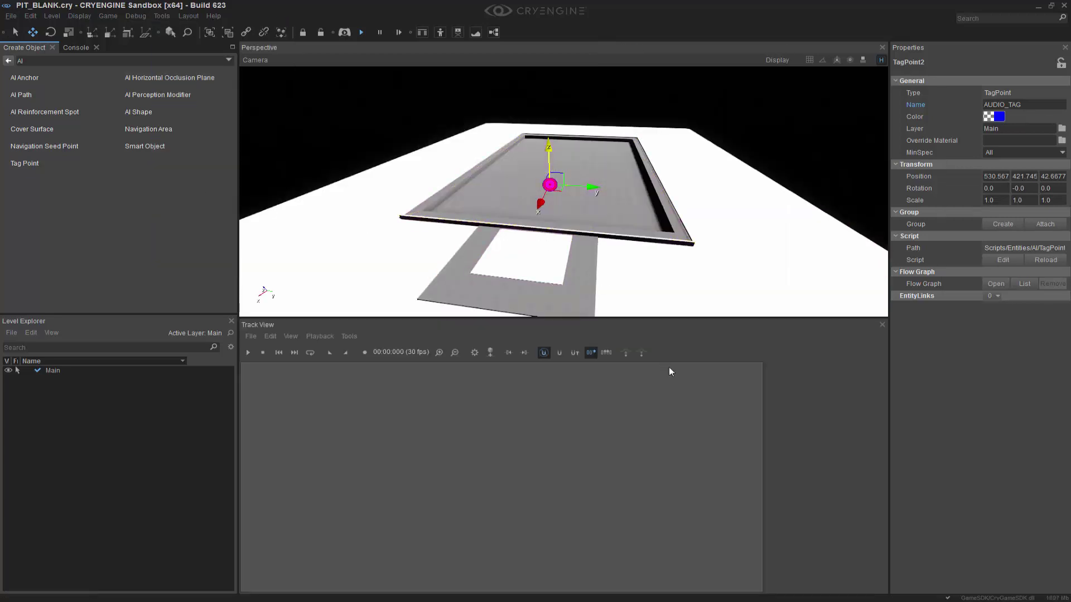
{"action": "left_click", "coordinate": [251, 337]}
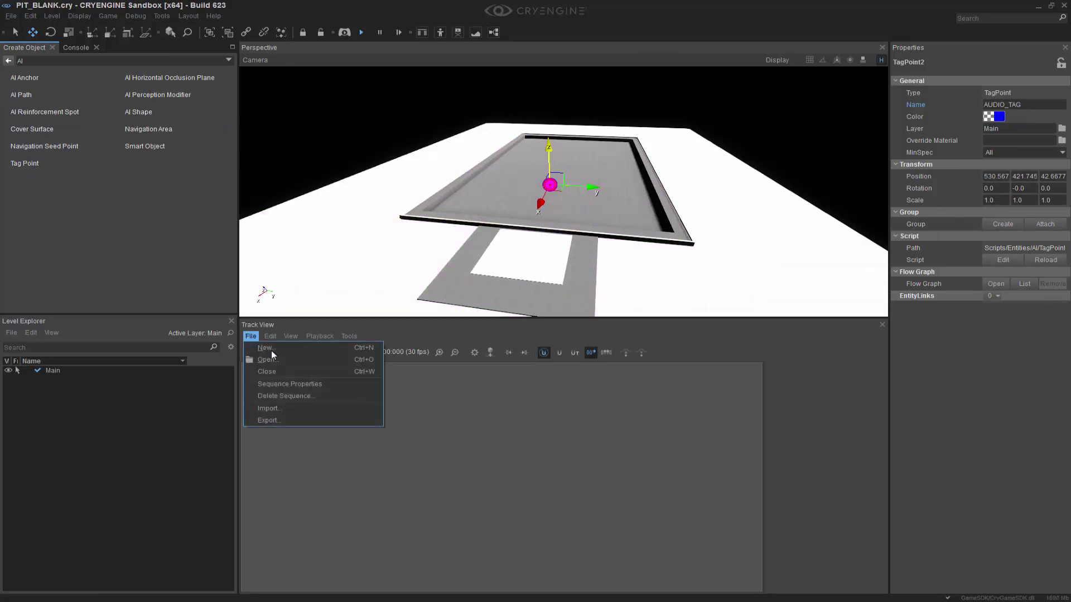
{"action": "left_click", "coordinate": [273, 350]}
{"action": "type", "text": "TR"}
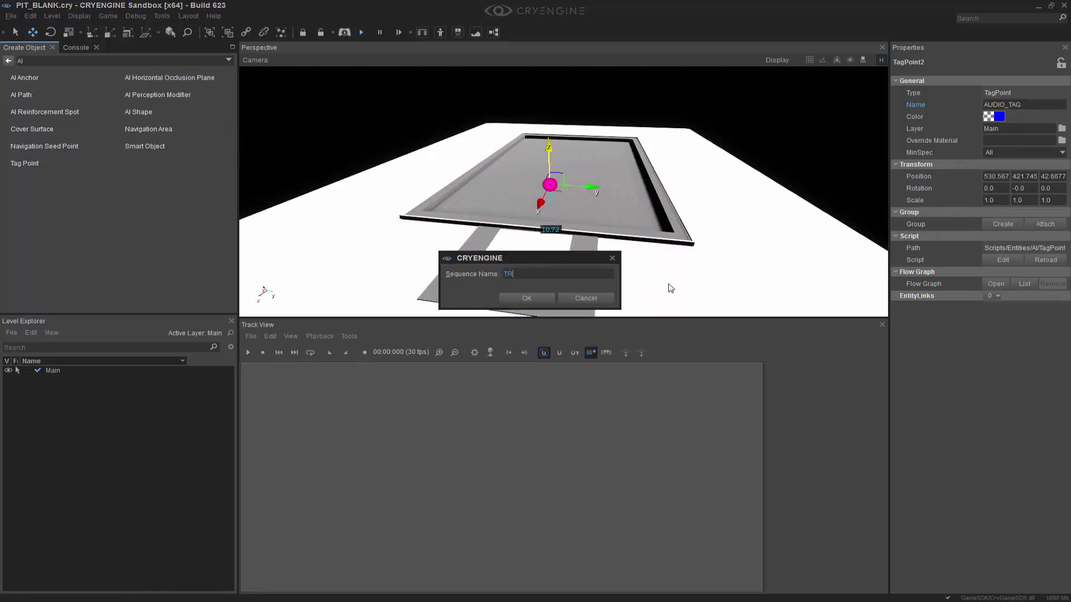
{"action": "type", "text": "ACK_TRACKVIEW"}
{"action": "left_click", "coordinate": [532, 299]}
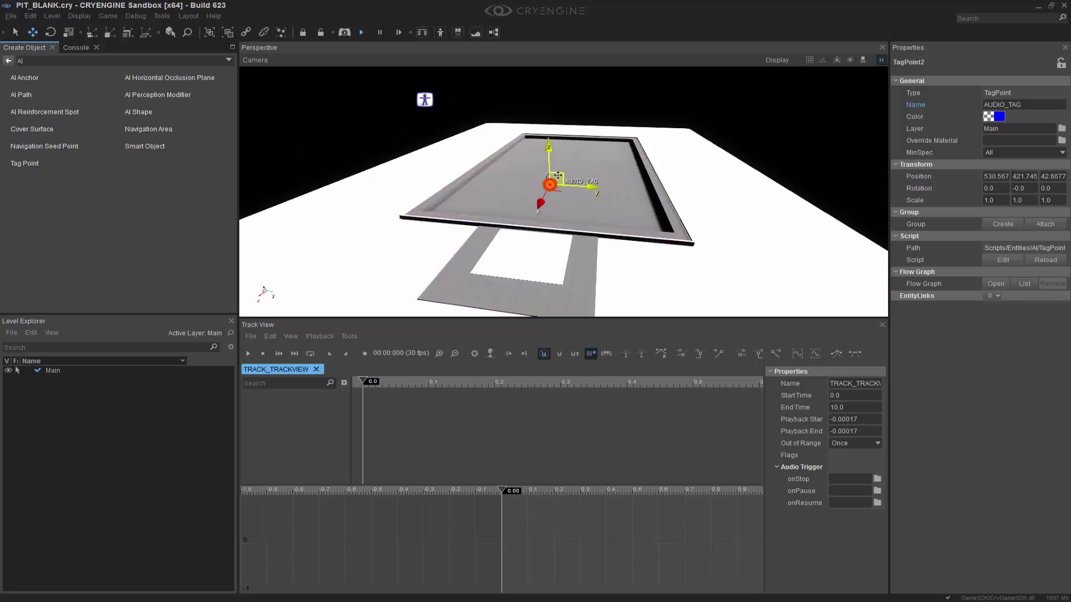
- Add the selected AUDIO_TAG entity to TRACK_TRACKVIEW and give it a Sound track
{"action": "left_click", "coordinate": [491, 355]}
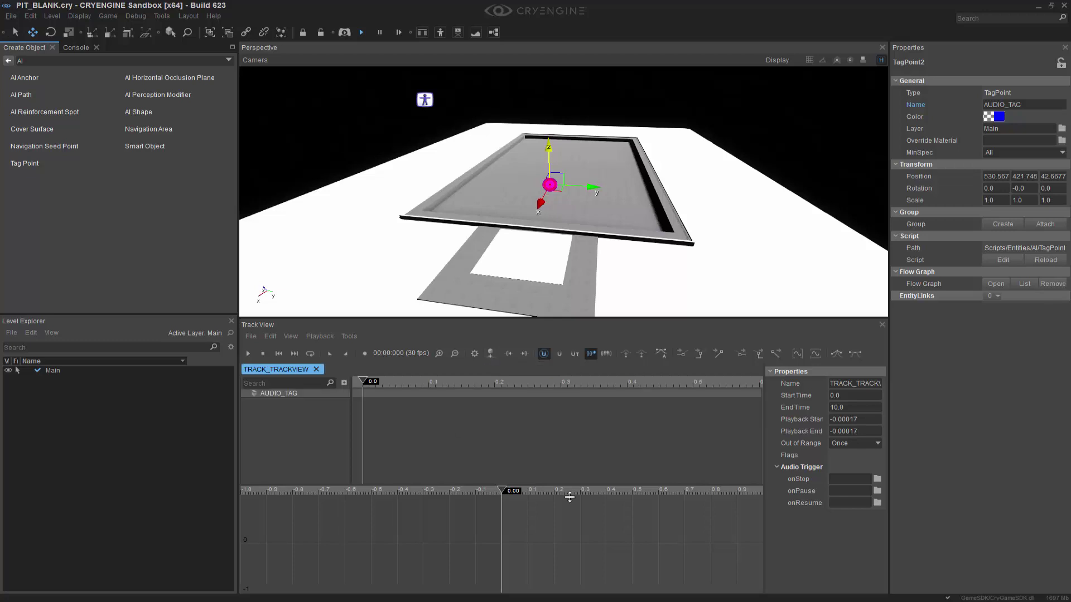
{"action": "left_click", "coordinate": [285, 396]}
{"action": "scroll", "coordinate": [748, 188], "scroll_direction": "up", "scroll_amount": 2}
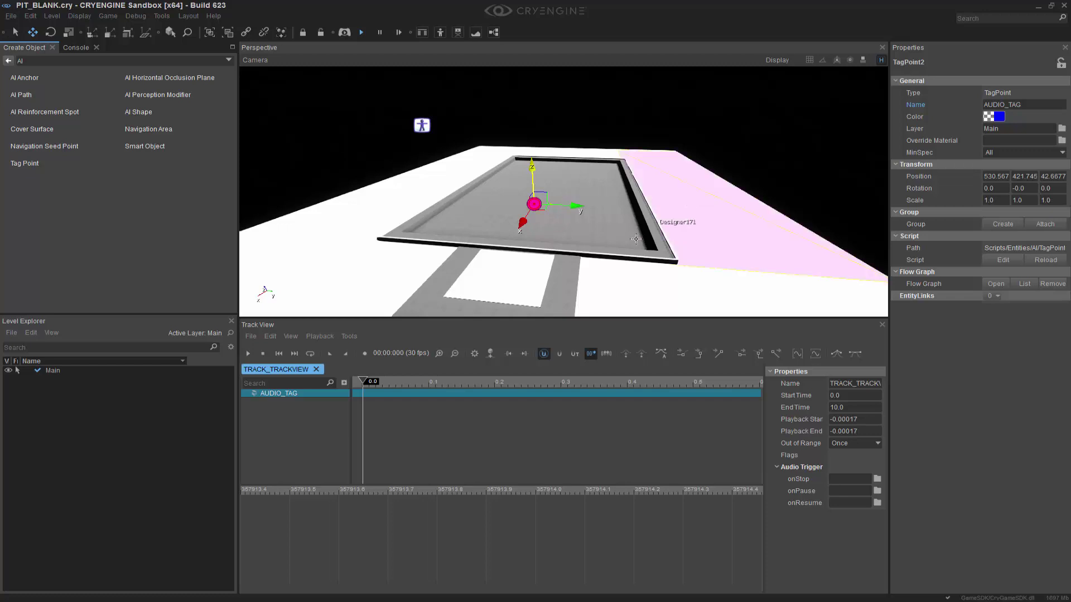
{"action": "right_click", "coordinate": [273, 395]}
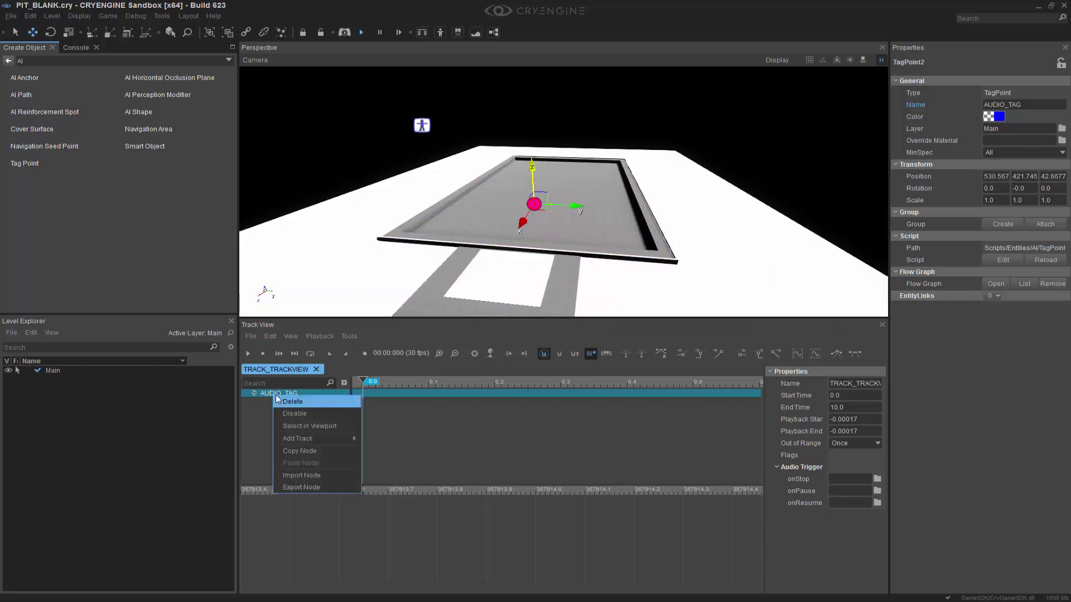
{"action": "mouse_move", "coordinate": [325, 440]}
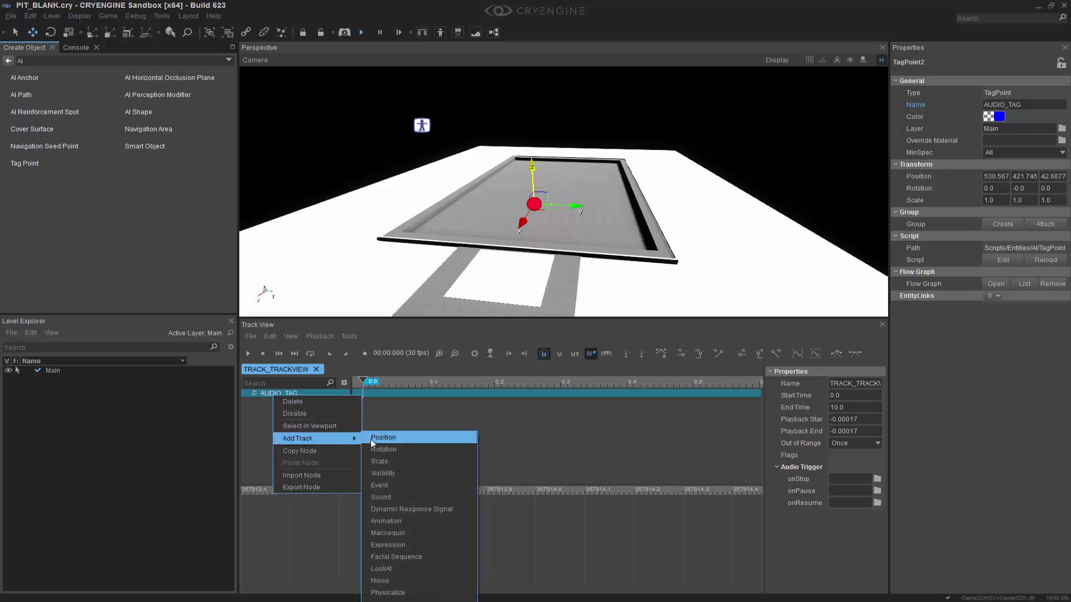
{"action": "left_click", "coordinate": [405, 497]}
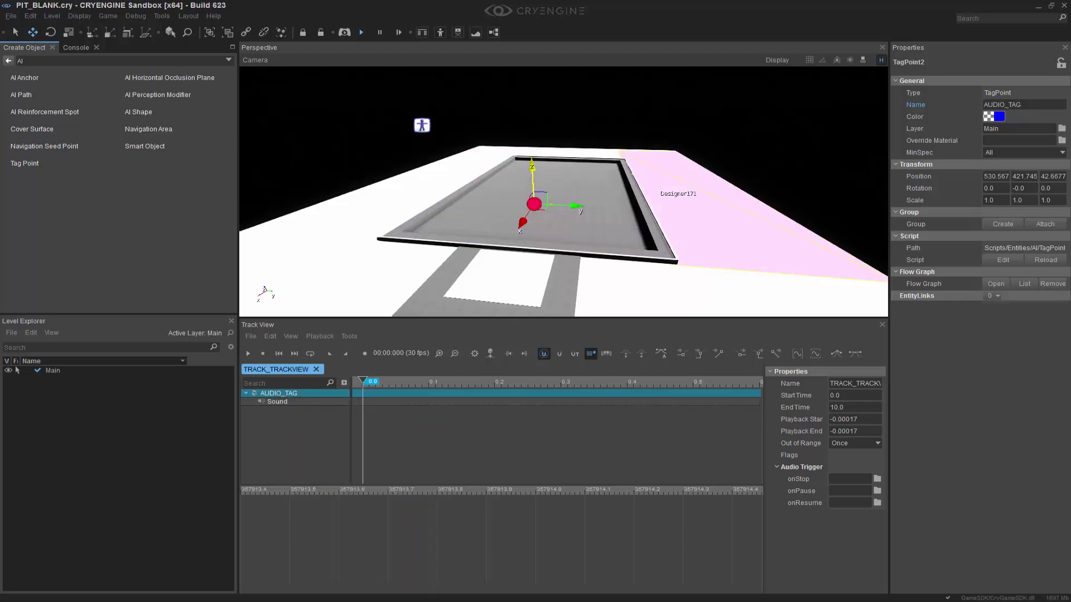
{"action": "right_click_drag", "start_coordinate": [697, 223], "coordinate": [697, 223]}
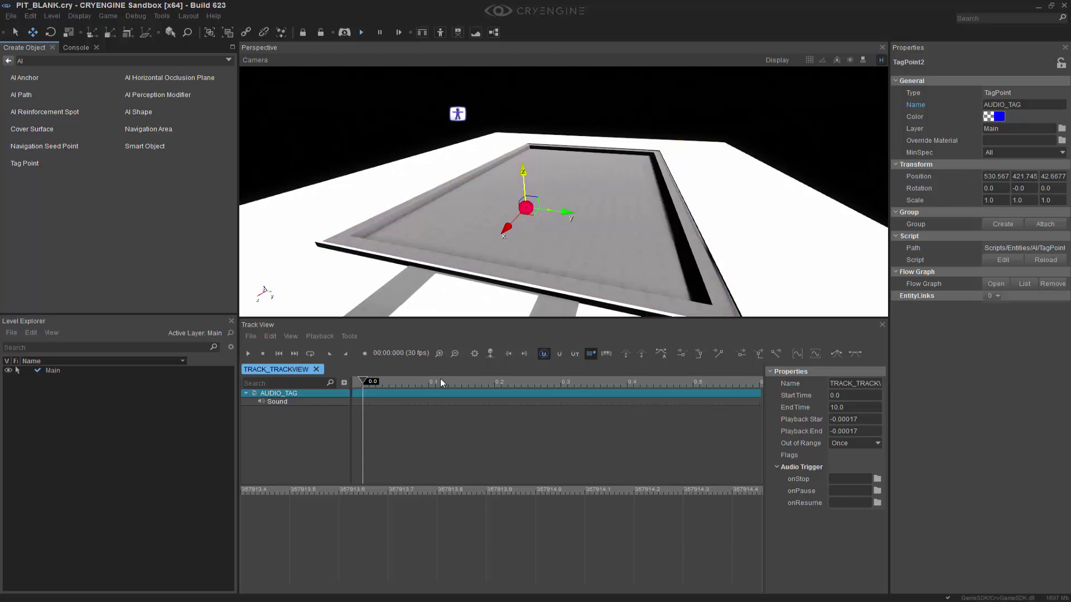
- Add a key to the Sound track with time 0.1 and duration 10
{"action": "double_click", "coordinate": [368, 400]}
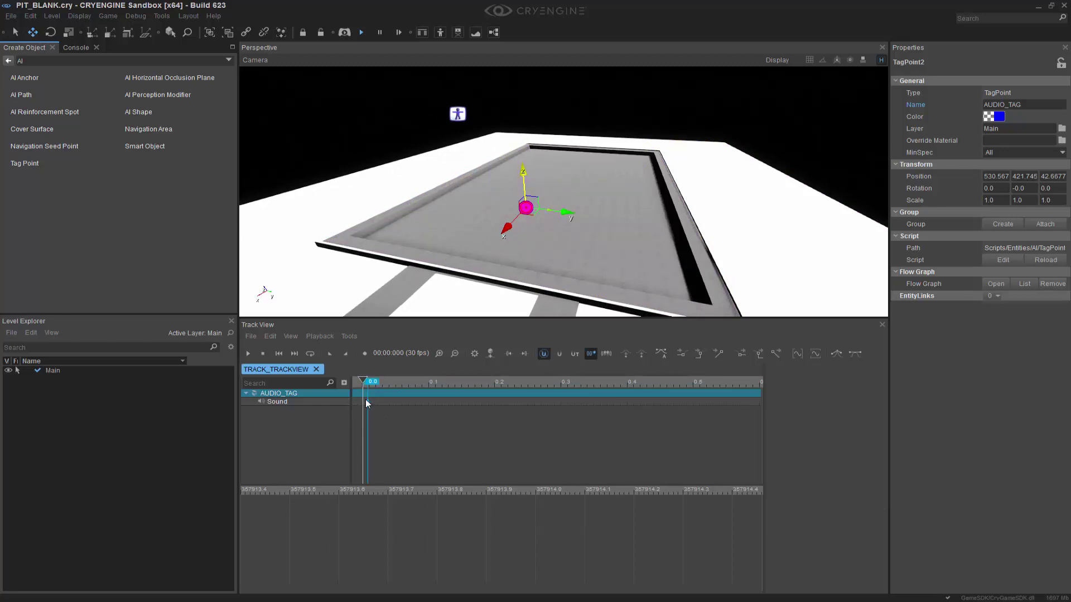
{"action": "left_click", "coordinate": [367, 401]}
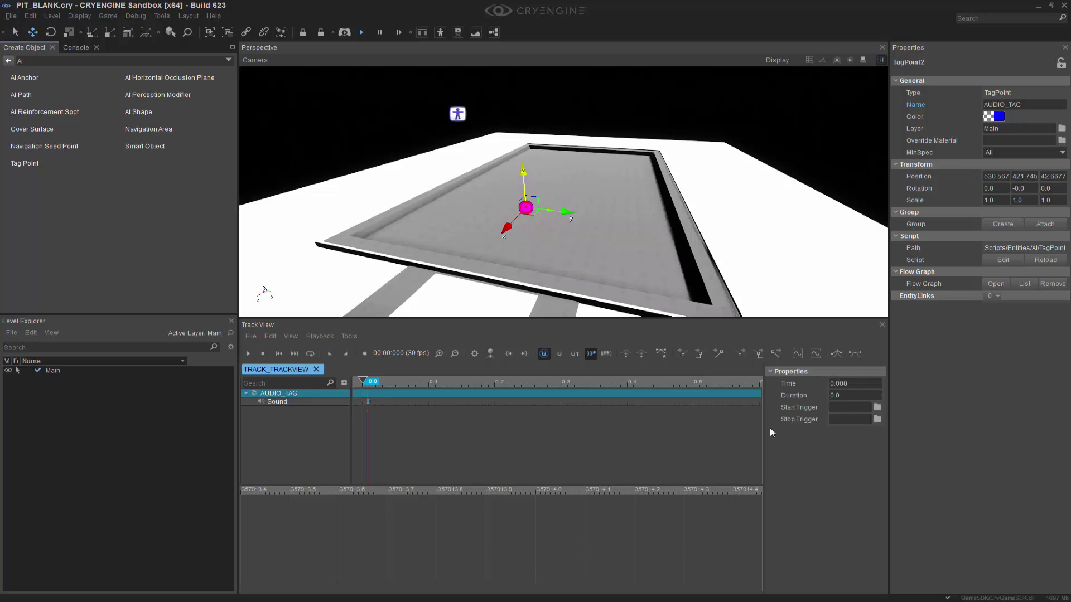
{"action": "double_click", "coordinate": [849, 385]}
{"action": "type", "text": "0.1"}
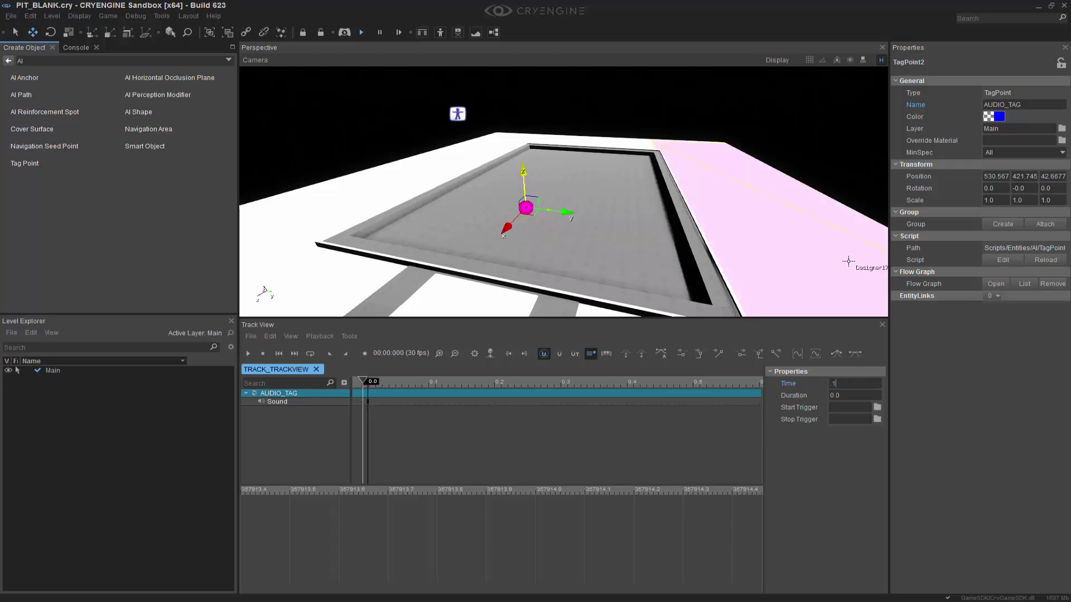
{"action": "key", "text": "Return"}
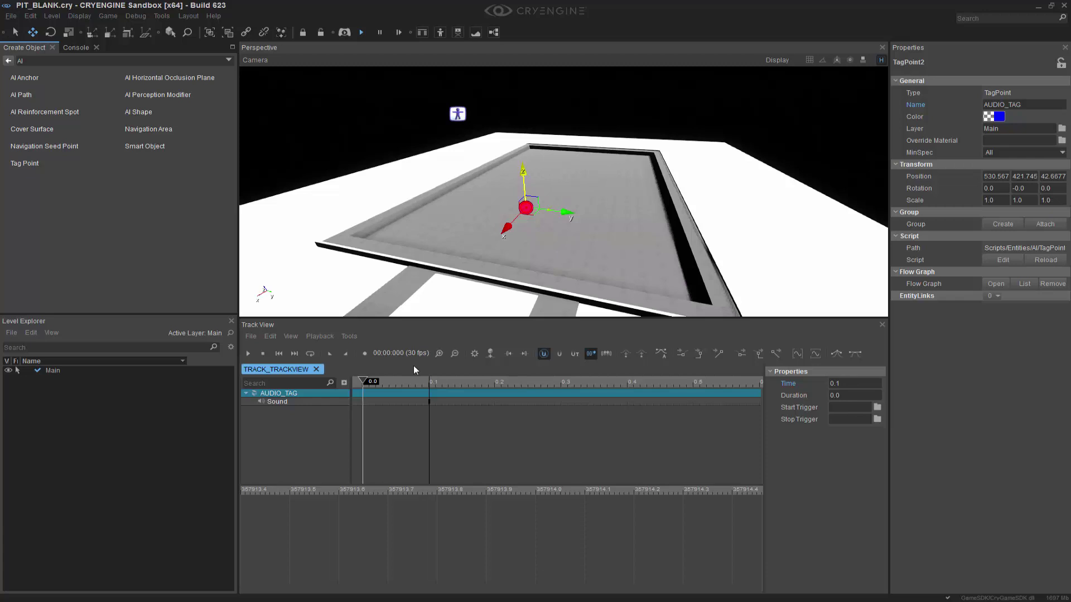
{"action": "left_click", "coordinate": [846, 392]}
{"action": "type", "text": "10"}
{"action": "key", "text": "Return"}
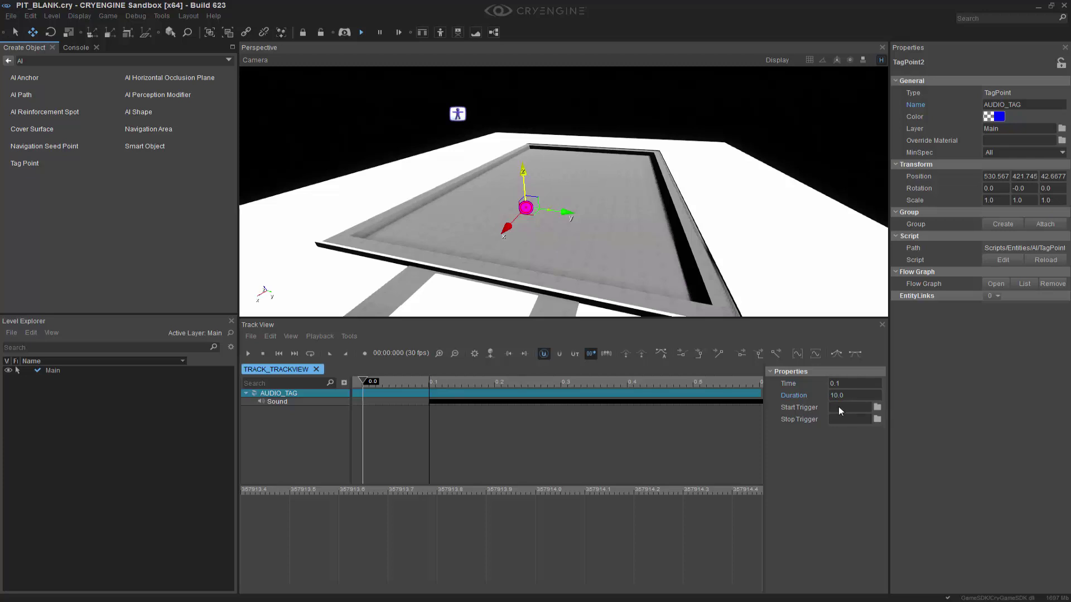
- Set the Sound key's Start Trigger to Play_l_global_sfx_thunder from l_global > l_global_sfx
{"action": "left_click", "coordinate": [877, 408]}
{"action": "left_click", "coordinate": [877, 408]}
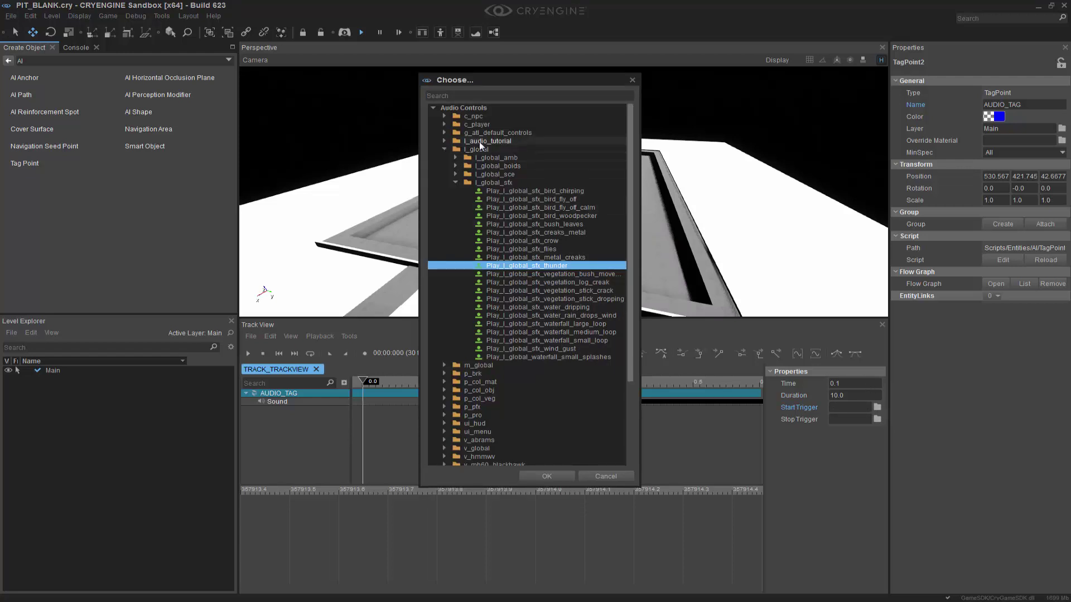
{"action": "left_click", "coordinate": [444, 150]}
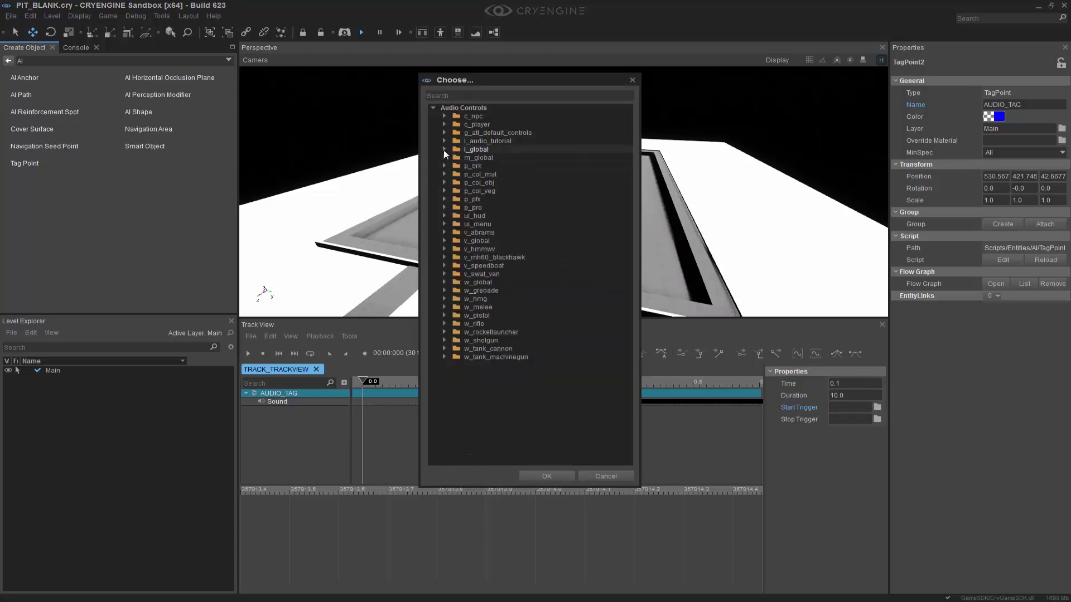
{"action": "left_click", "coordinate": [443, 150]}
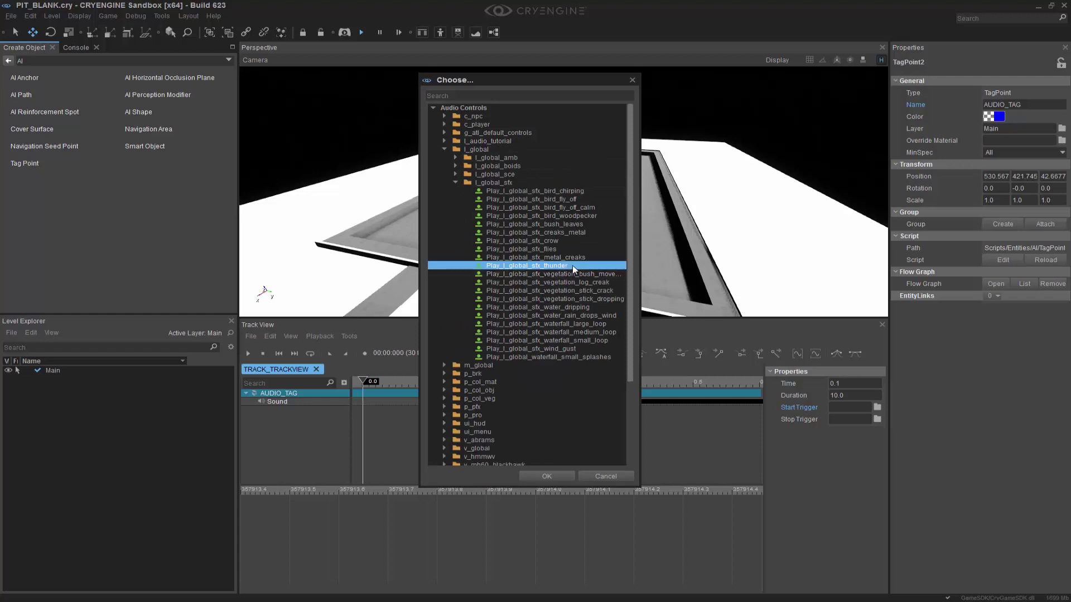
{"action": "double_click", "coordinate": [573, 266]}
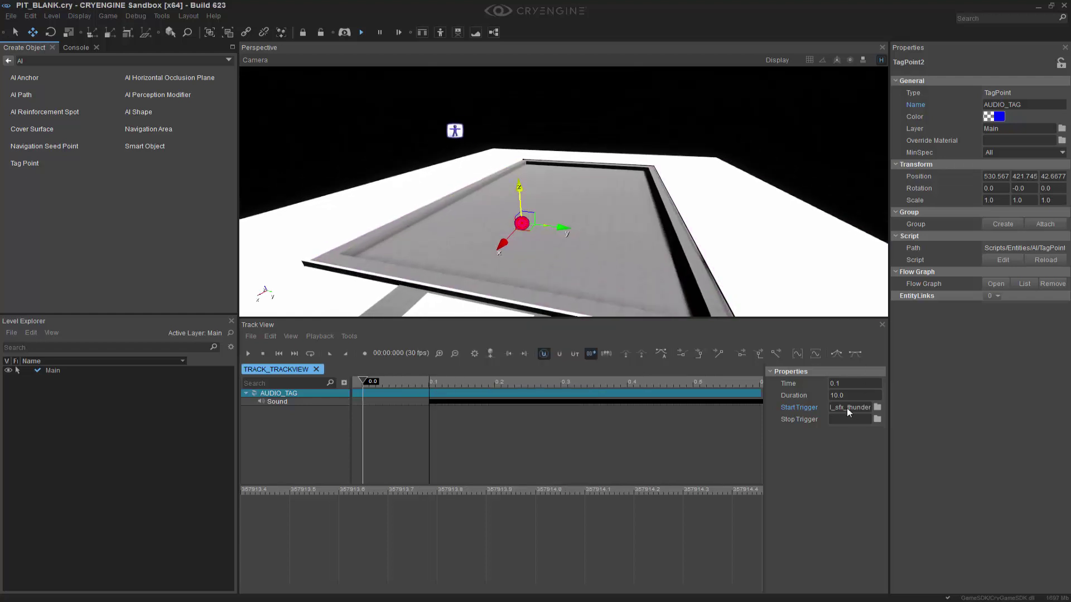
{"action": "left_click_drag", "start_coordinate": [413, 383], "coordinate": [358, 401]}
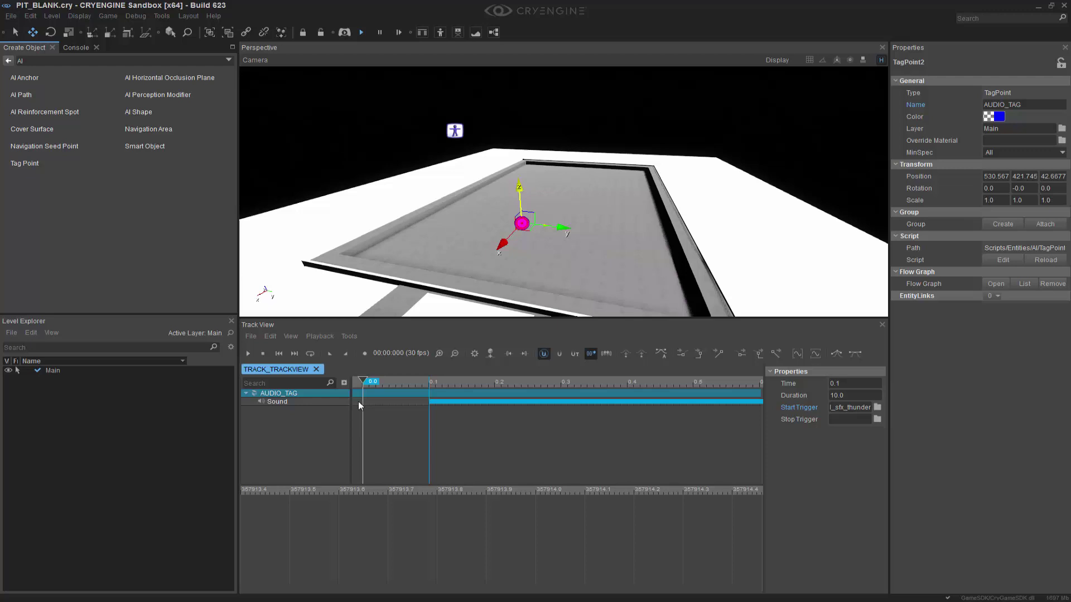
- Close Track View and dock the Flow Graph window in the editor's lower half
{"action": "left_click", "coordinate": [881, 324]}
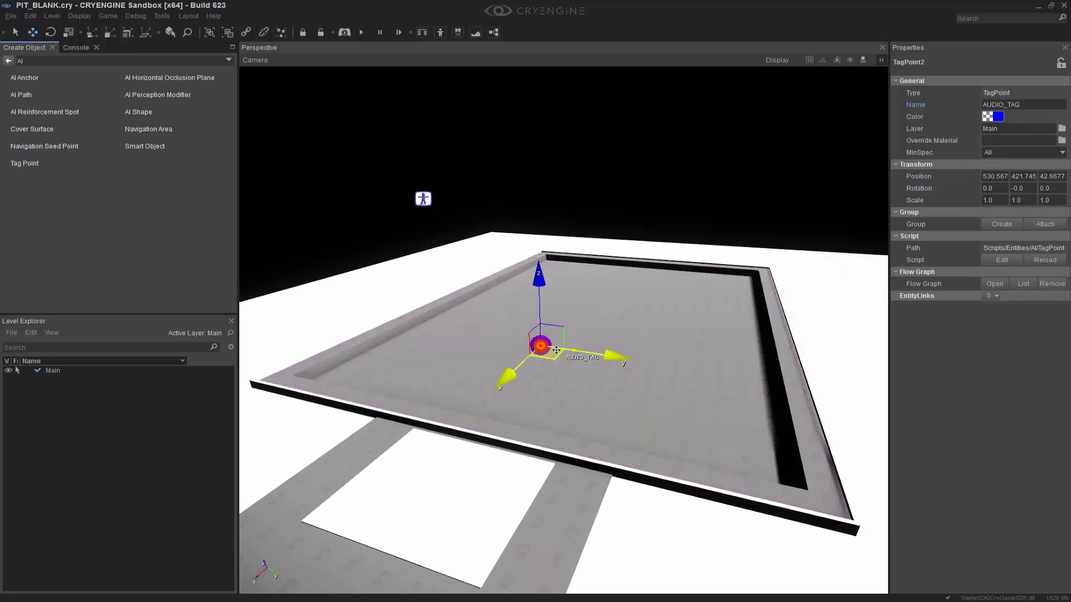
{"action": "mouse_move", "coordinate": [156, 600]}
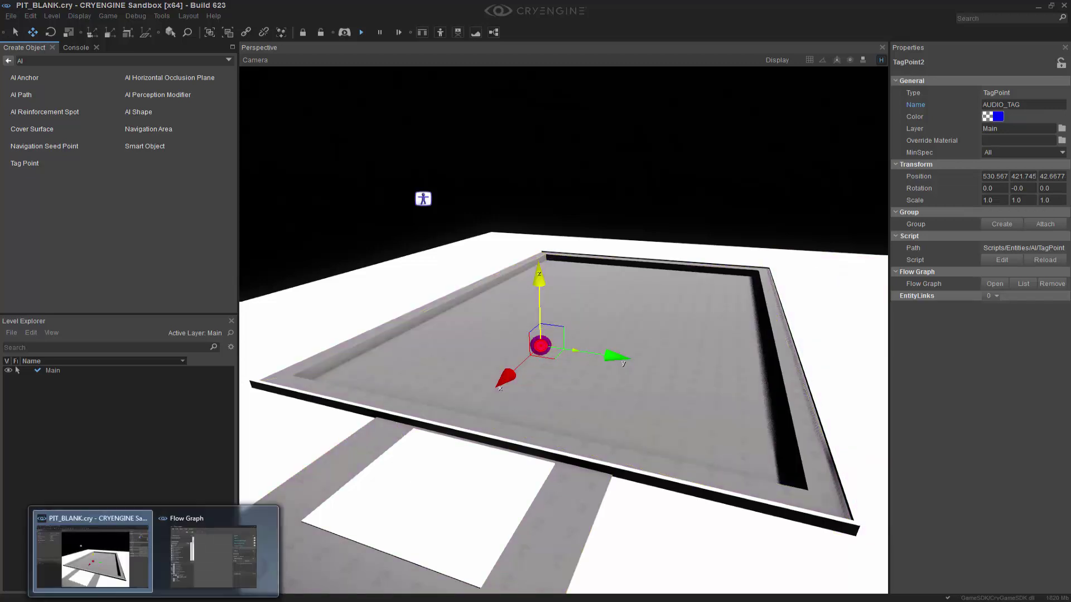
{"action": "left_click", "coordinate": [216, 582]}
{"action": "left_click_drag", "start_coordinate": [427, 106], "coordinate": [563, 333]}
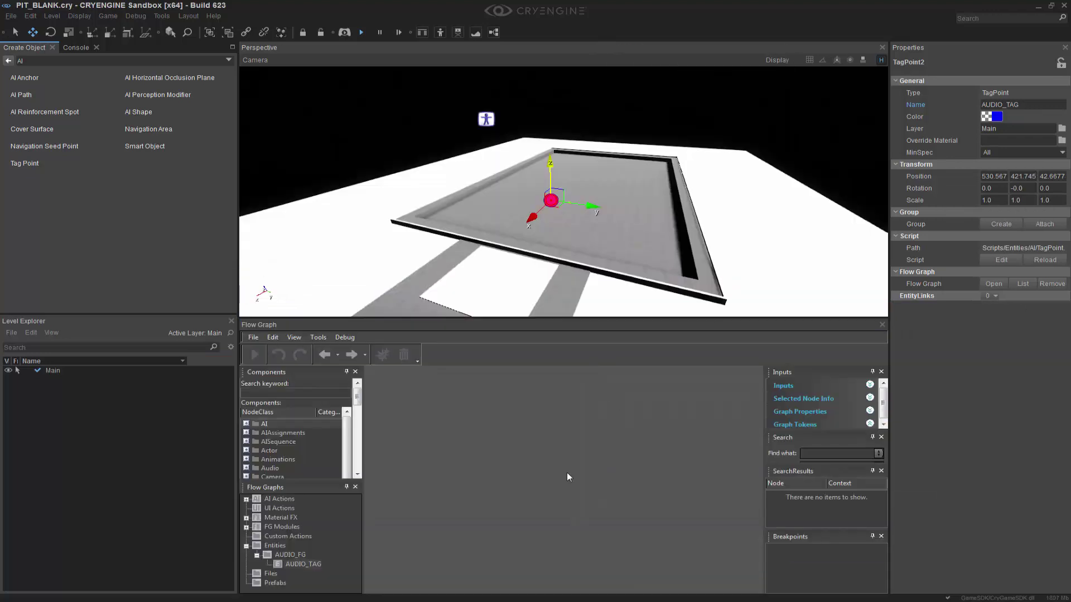
- Add a Game:Start node to the AUDIO_FG graph
{"action": "right_click", "coordinate": [490, 447]}
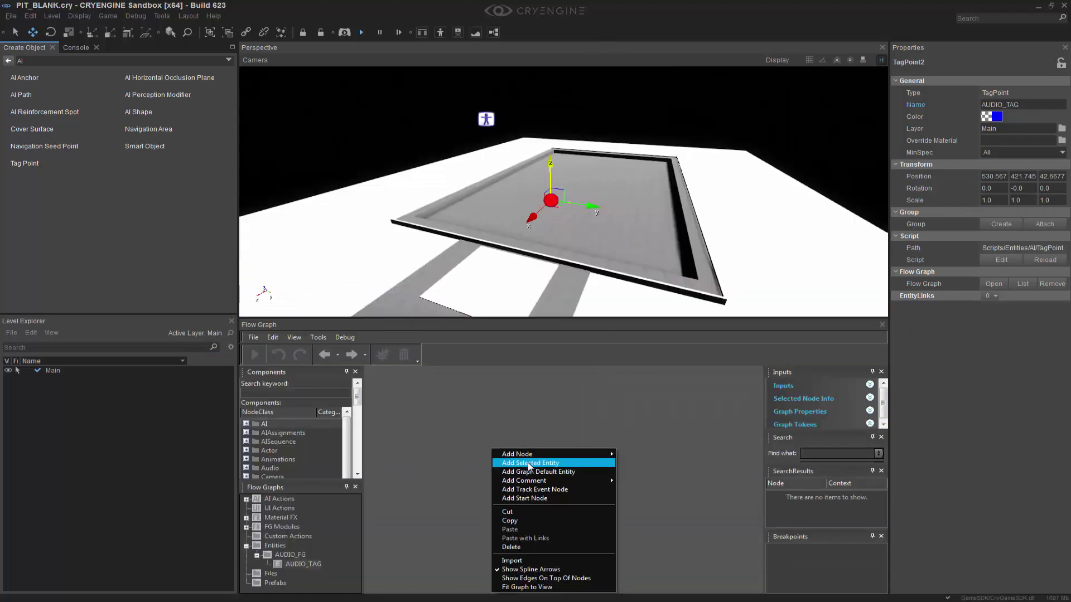
{"action": "left_click", "coordinate": [546, 498]}
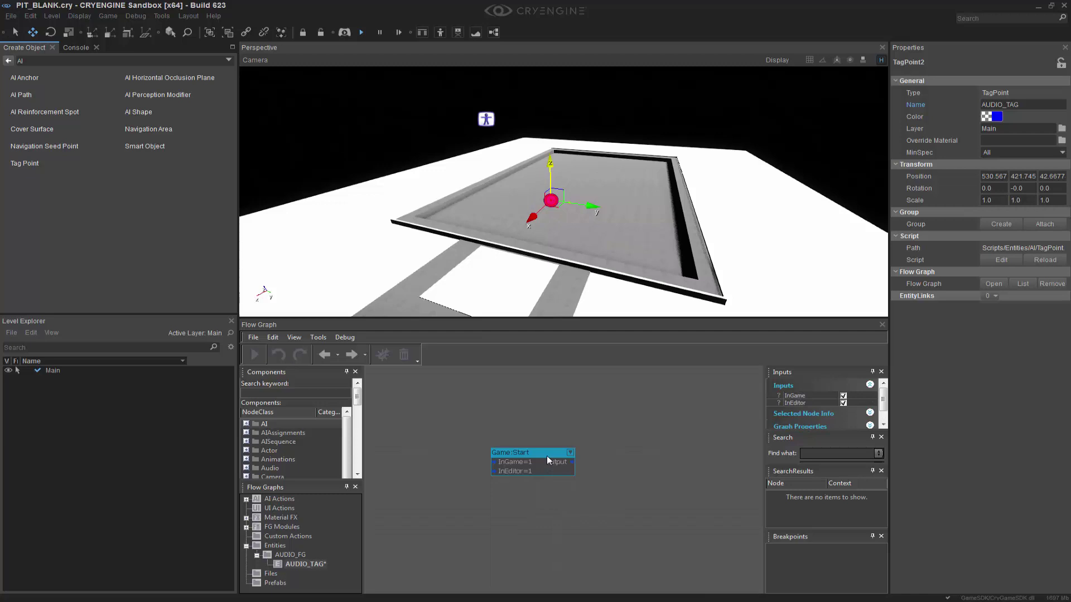
{"action": "left_click_drag", "start_coordinate": [547, 460], "coordinate": [486, 494]}
{"action": "left_click", "coordinate": [519, 519]}
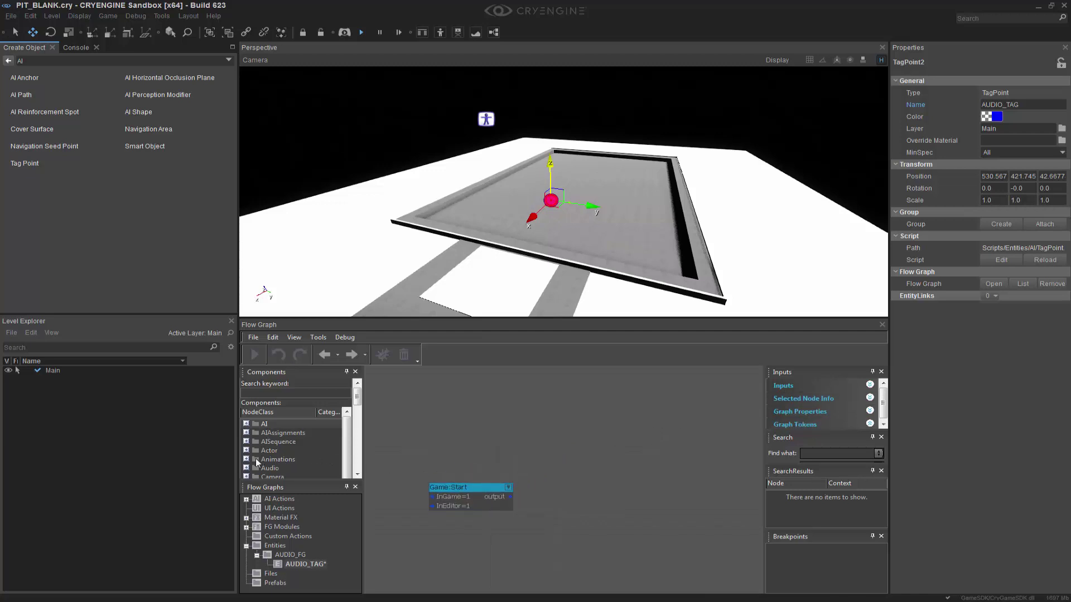
- Add an Animations:PlaySequence node set to TRACK_TRACKVIEW, next to Game:Start
{"action": "double_click", "coordinate": [256, 459]}
{"action": "scroll", "coordinate": [304, 453], "scroll_direction": "down", "scroll_amount": 5}
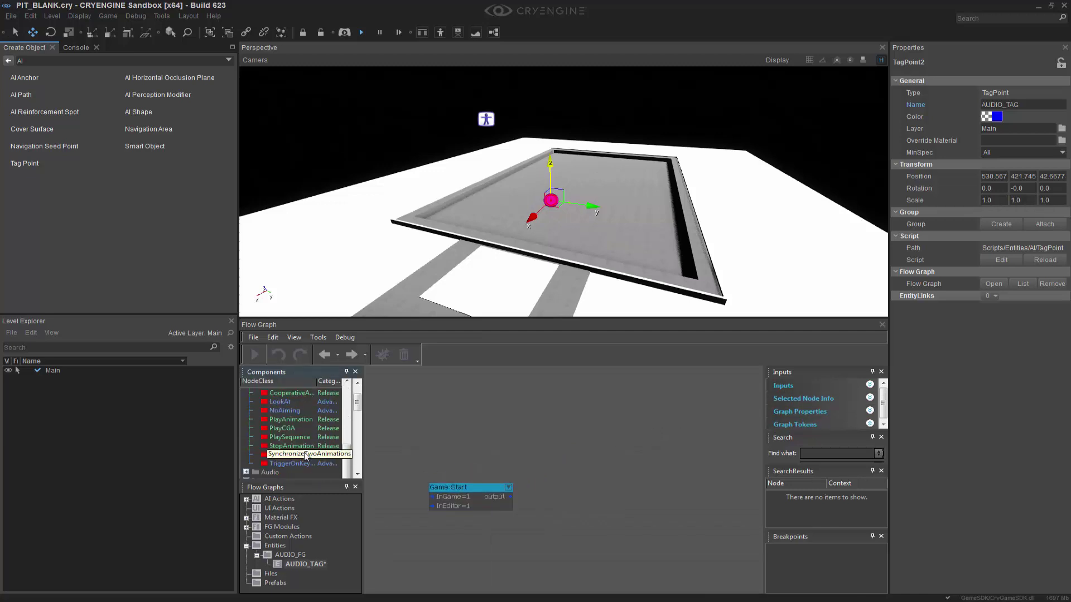
{"action": "left_click_drag", "start_coordinate": [290, 438], "coordinate": [590, 457]}
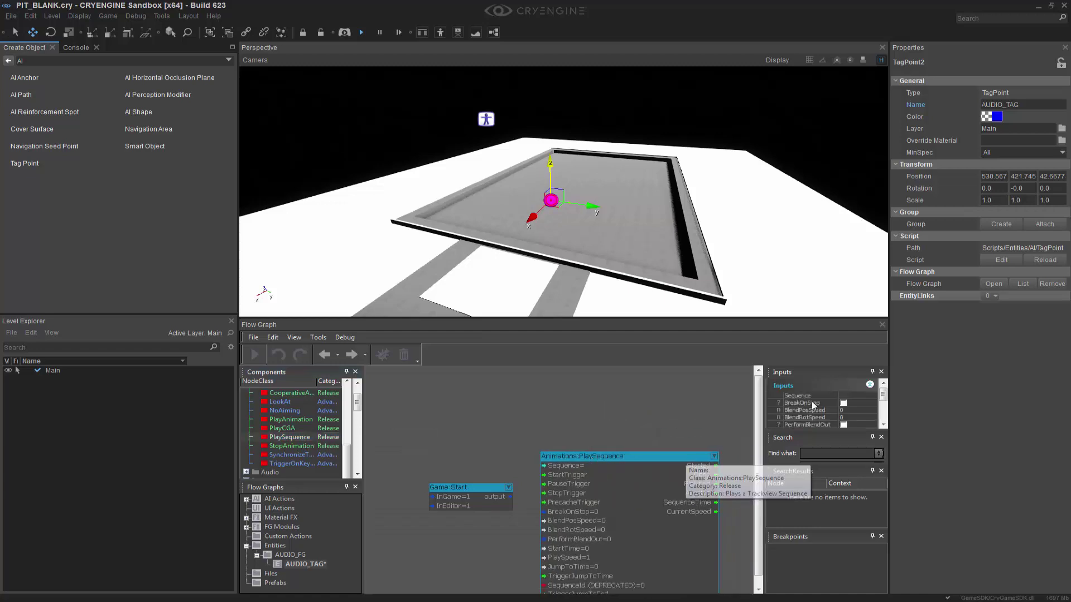
{"action": "left_click", "coordinate": [871, 396]}
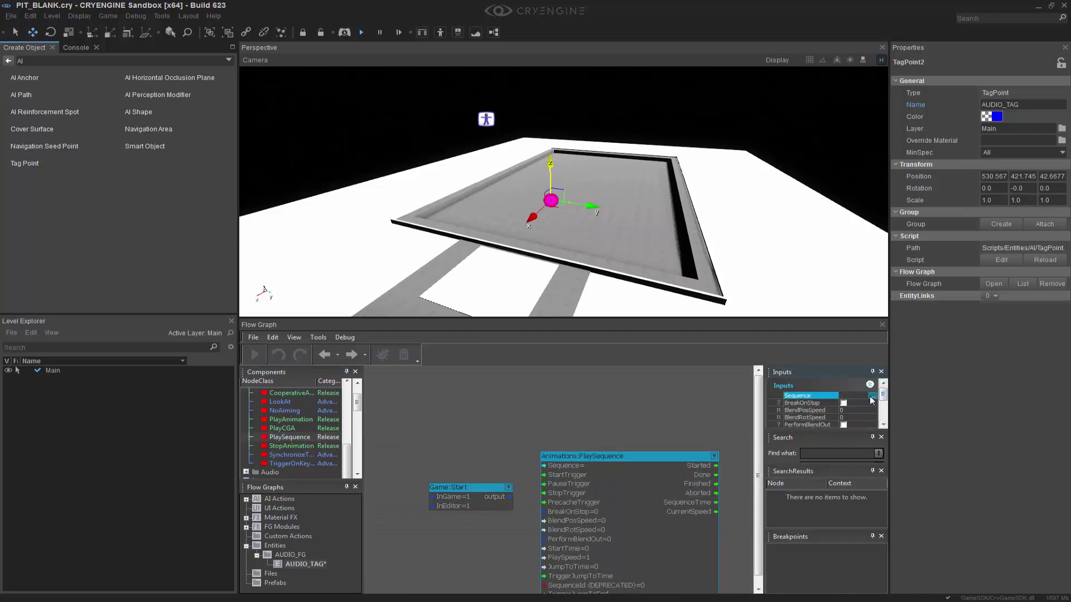
{"action": "left_click", "coordinate": [872, 396]}
{"action": "left_click", "coordinate": [520, 241]}
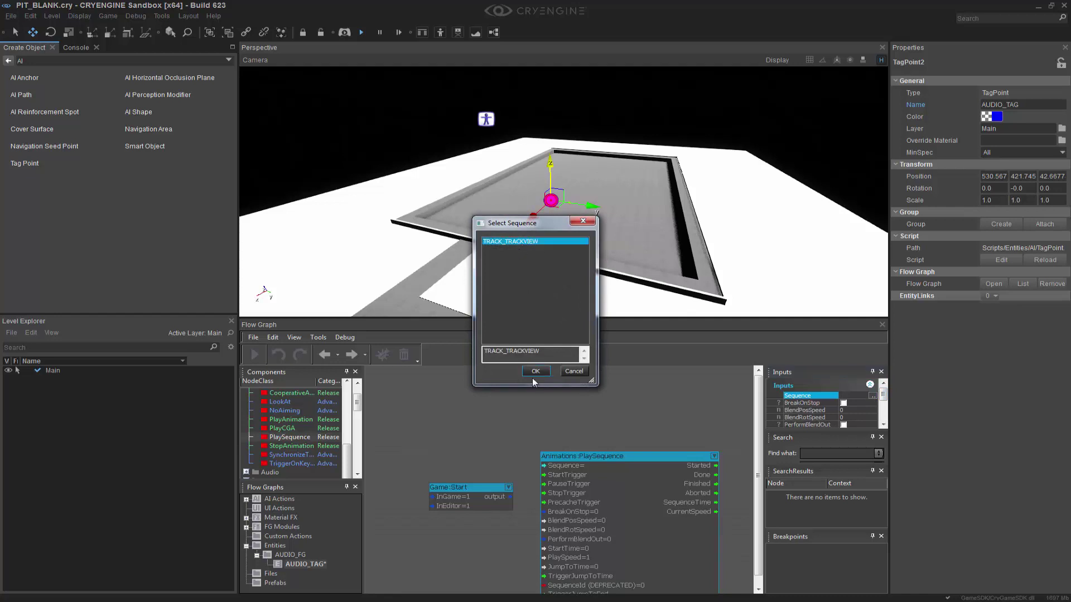
{"action": "left_click", "coordinate": [535, 371]}
{"action": "left_click_drag", "start_coordinate": [493, 487], "coordinate": [575, 474]}
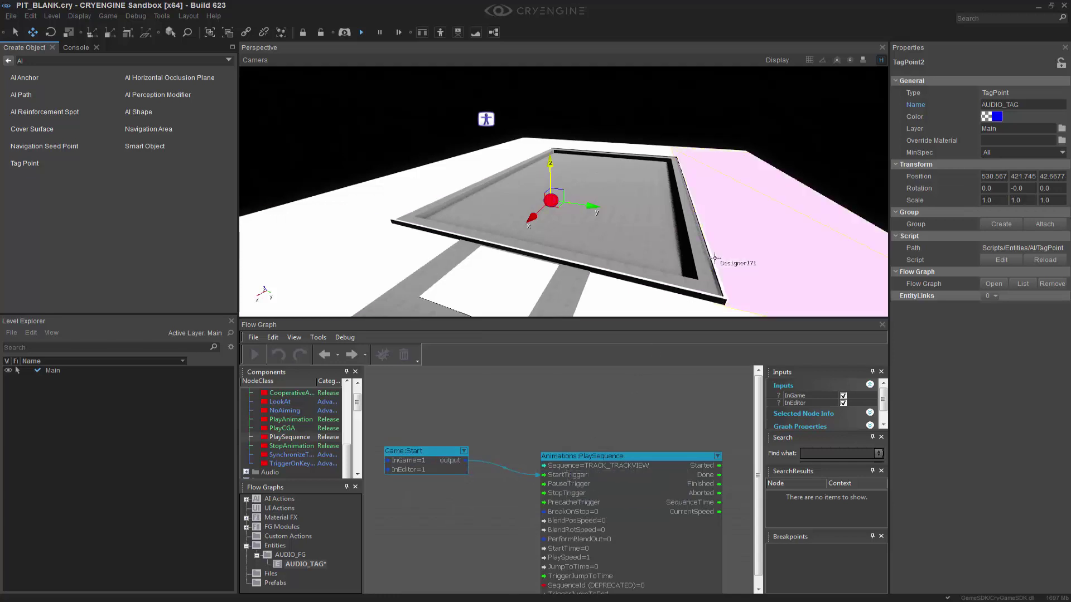
{"action": "right_click_drag", "start_coordinate": [769, 262], "coordinate": [793, 251]}
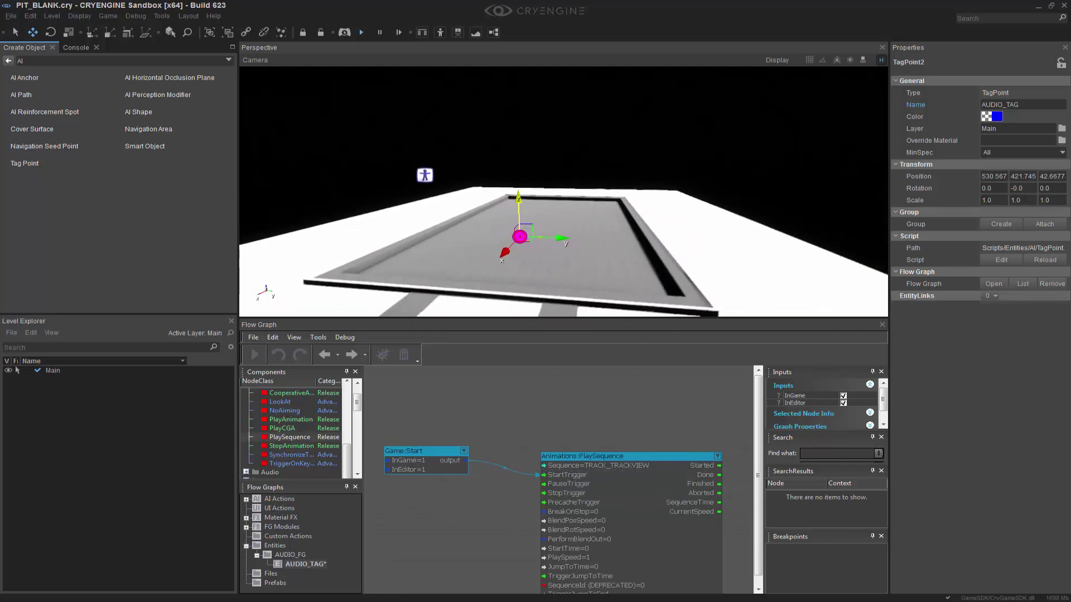
- Enable Flow Graph debugging, move the camera near the tag point, and run the level in game mode
{"action": "left_click", "coordinate": [386, 357]}
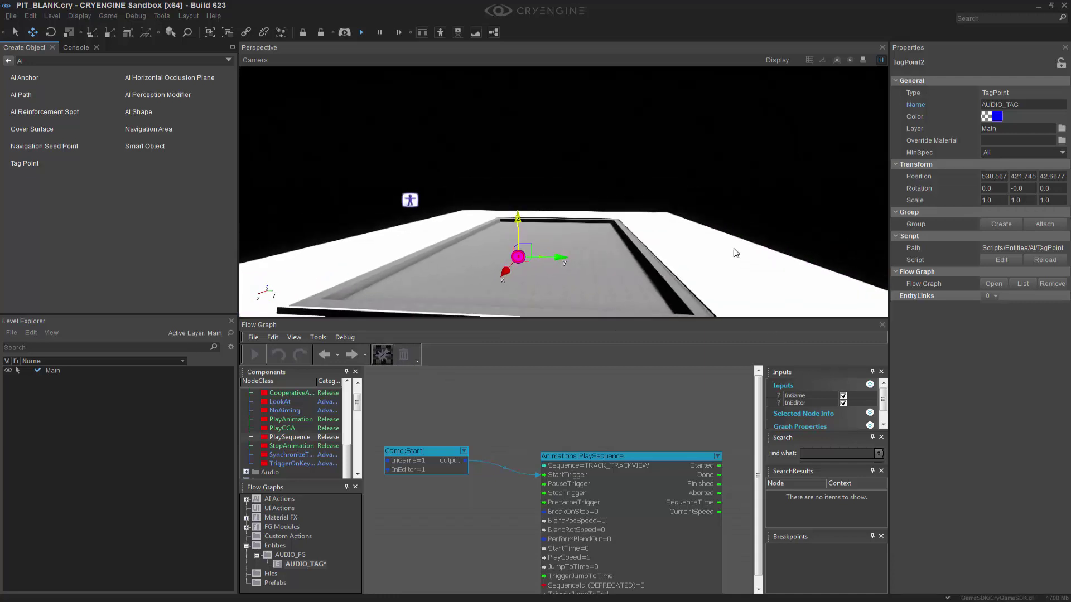
{"action": "right_click_drag", "start_coordinate": [735, 252], "coordinate": [714, 248]}
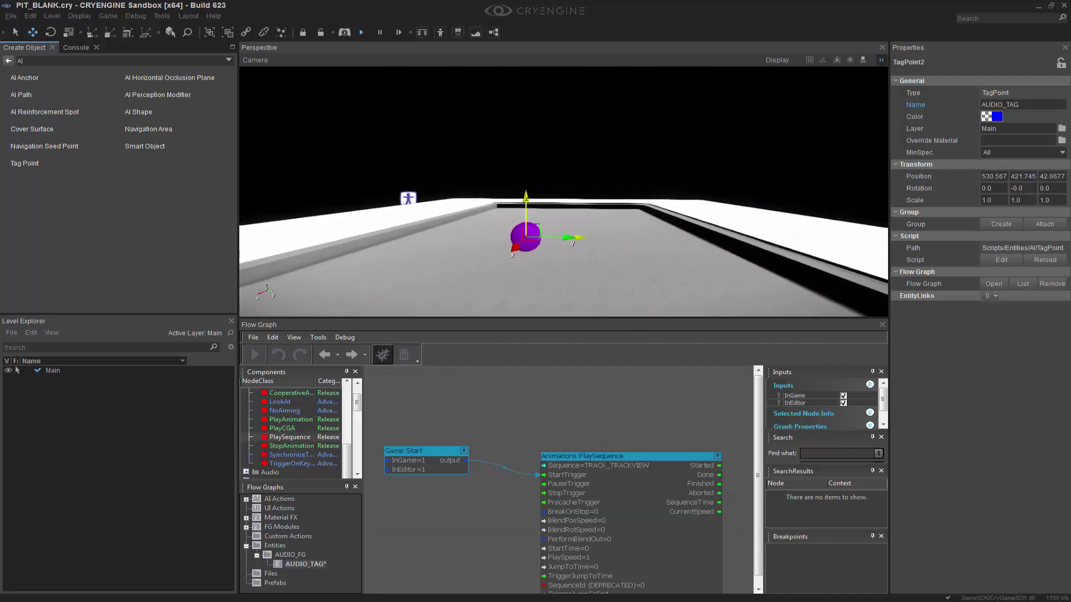
{"action": "left_click", "coordinate": [341, 35]}
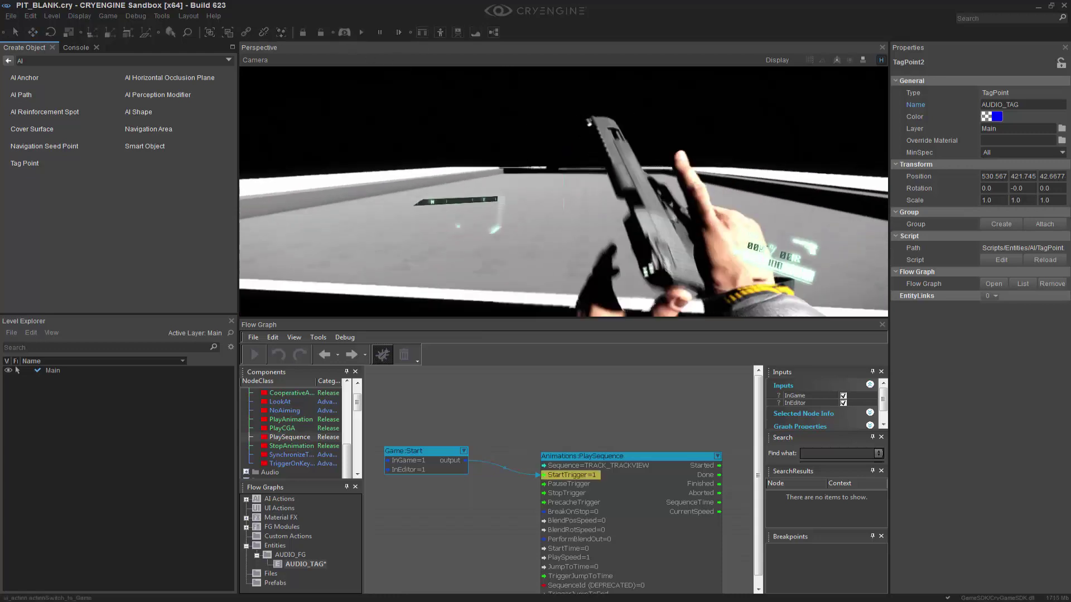